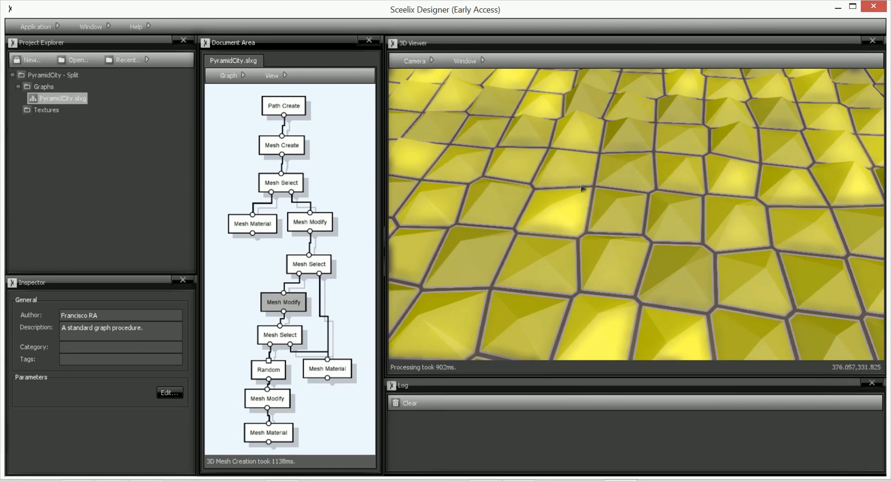
Add a Mesh Split node to the graph beside the lowest Mesh Modify node
{"action": "mouse_move", "coordinate": [619, 194]}
{"action": "left_mouse_down"}
{"action": "mouse_move", "coordinate": [495, 119]}
{"action": "mouse_move", "coordinate": [623, 183]}
{"action": "mouse_move", "coordinate": [575, 193]}
{"action": "mouse_move", "coordinate": [598, 210]}
{"action": "mouse_move", "coordinate": [611, 201]}
{"action": "left_mouse_up"}
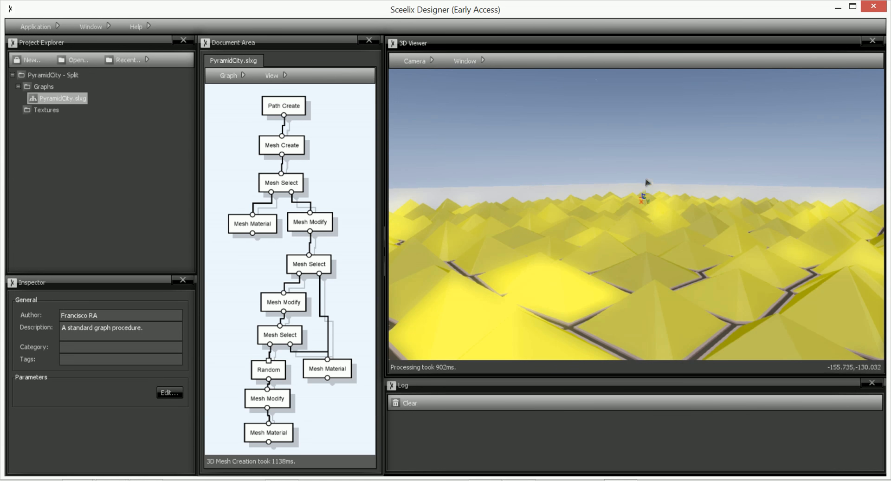
{"action": "left_click_drag", "start_coordinate": [658, 174], "coordinate": [657, 224]}
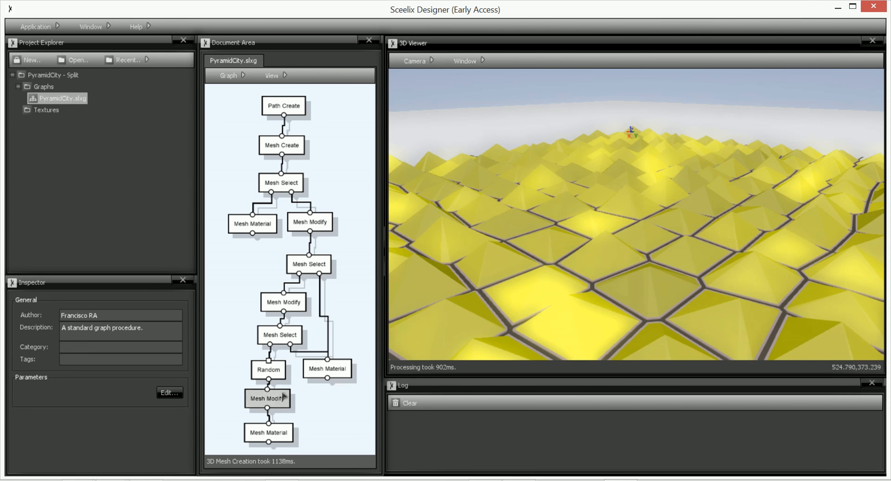
{"action": "left_click_drag", "start_coordinate": [278, 403], "coordinate": [280, 408]}
{"action": "right_click", "coordinate": [300, 398]}
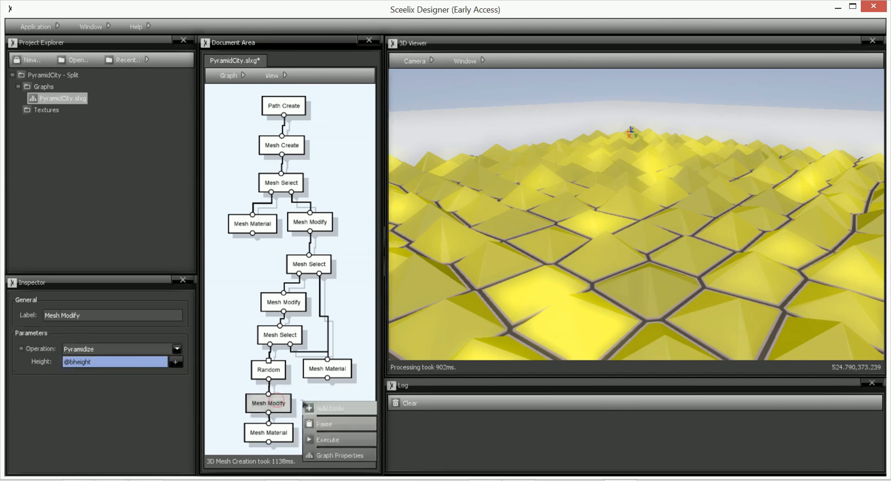
{"action": "left_click", "coordinate": [317, 406]}
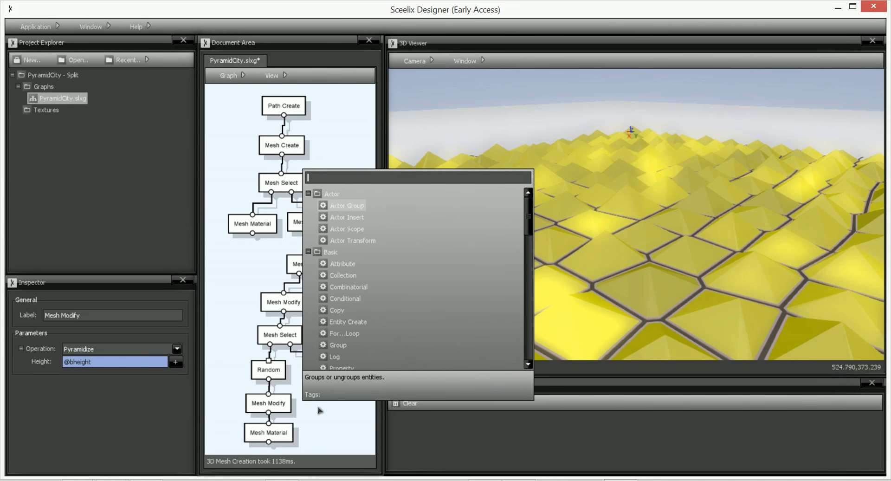
{"action": "type", "text": "mesh s"}
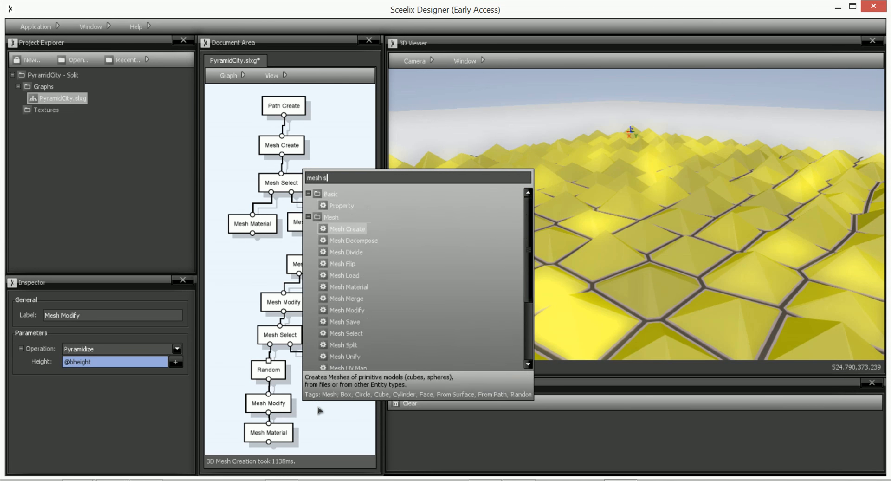
{"action": "type", "text": "pl"}
{"action": "key", "text": "Return"}
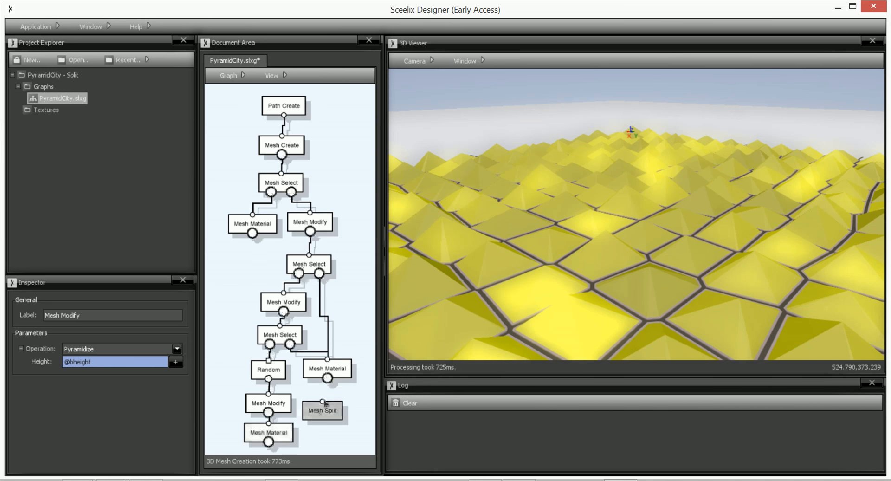
Add a Slice to the Mesh Split node with size 0.5, Relative sizing and Flexible turned off
{"action": "scroll", "coordinate": [325, 402], "scroll_direction": "down", "scroll_amount": 2}
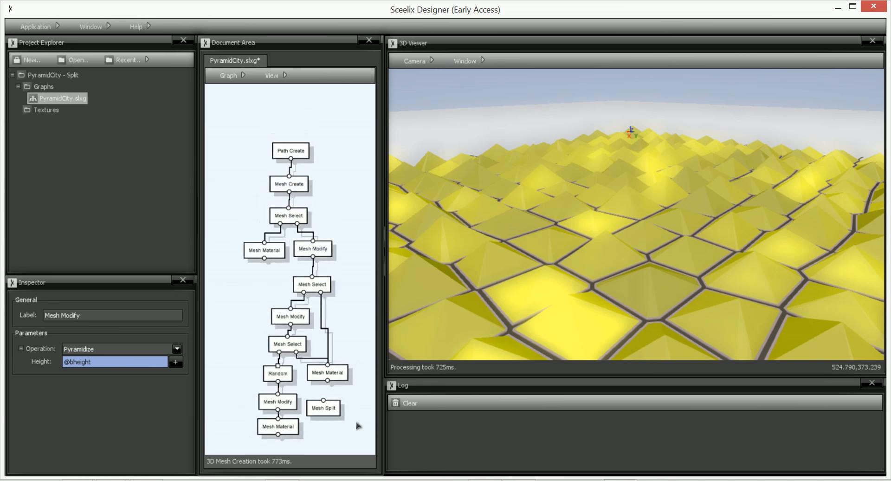
{"action": "middle_click_drag", "start_coordinate": [358, 425], "coordinate": [359, 382]}
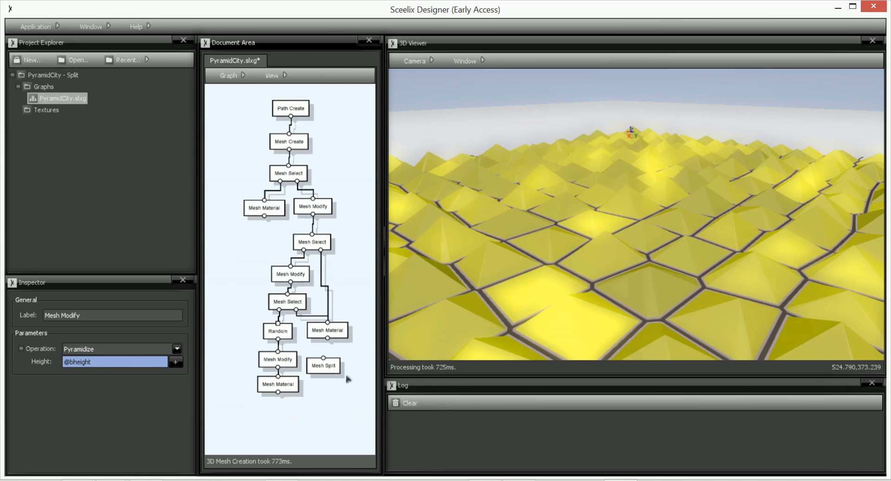
{"action": "left_click", "coordinate": [323, 365]}
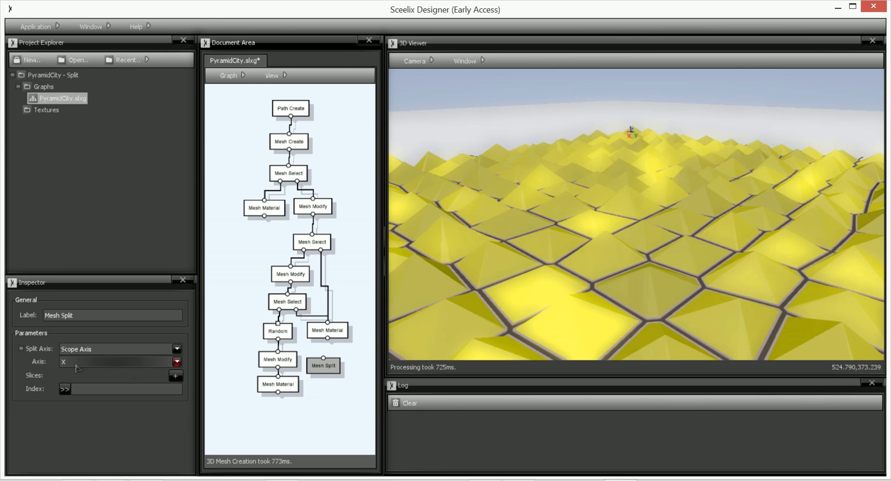
{"action": "left_click", "coordinate": [175, 376]}
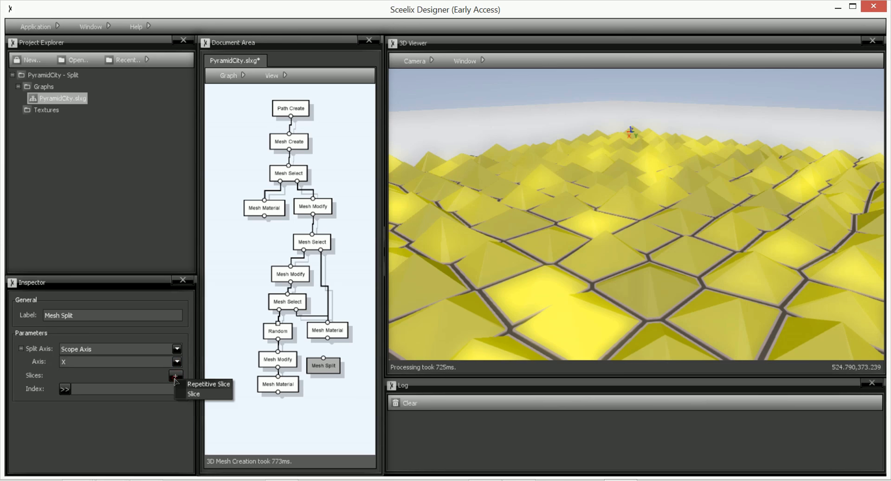
{"action": "left_click", "coordinate": [193, 395]}
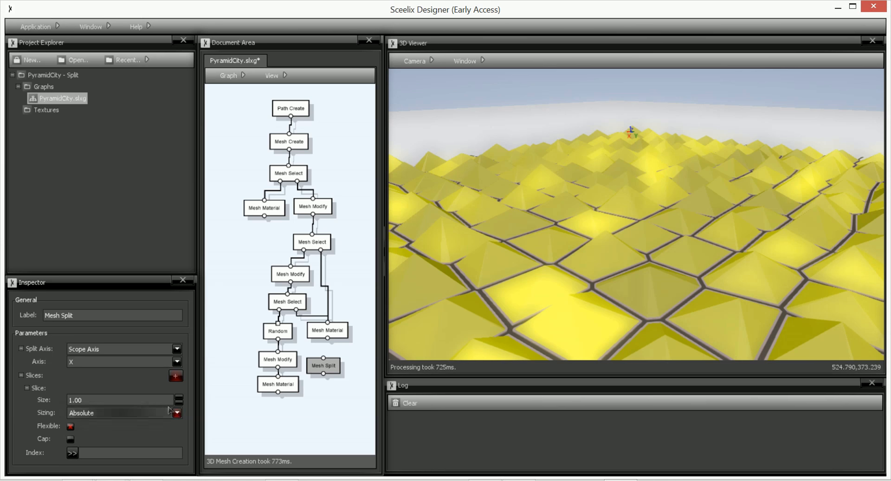
{"action": "left_click", "coordinate": [100, 413]}
{"action": "left_click", "coordinate": [74, 435]}
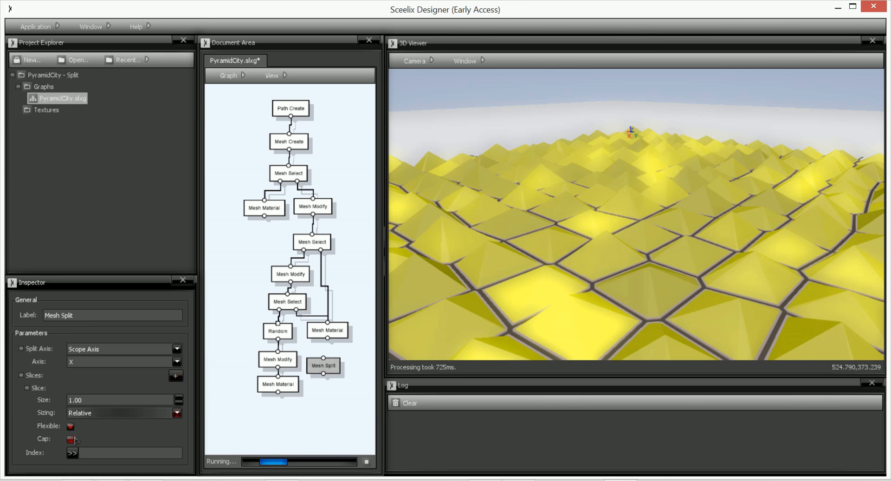
{"action": "left_click_drag", "start_coordinate": [122, 399], "coordinate": [63, 400]}
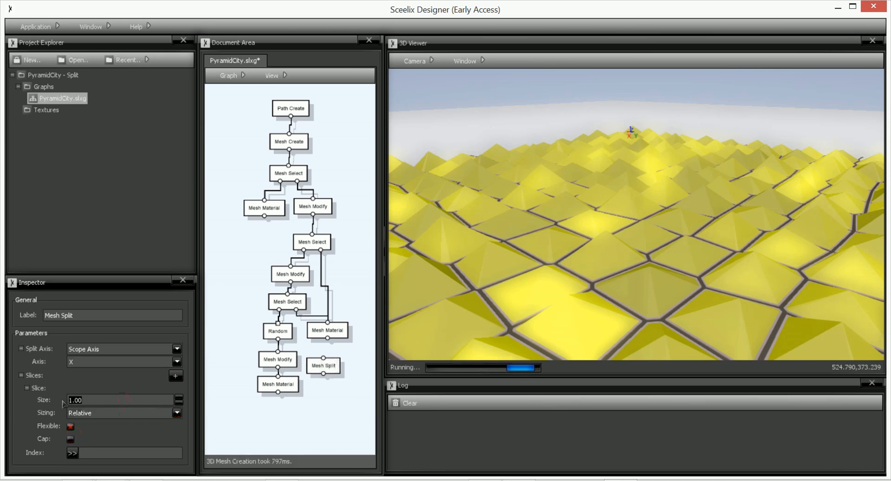
{"action": "type", "text": ".5"}
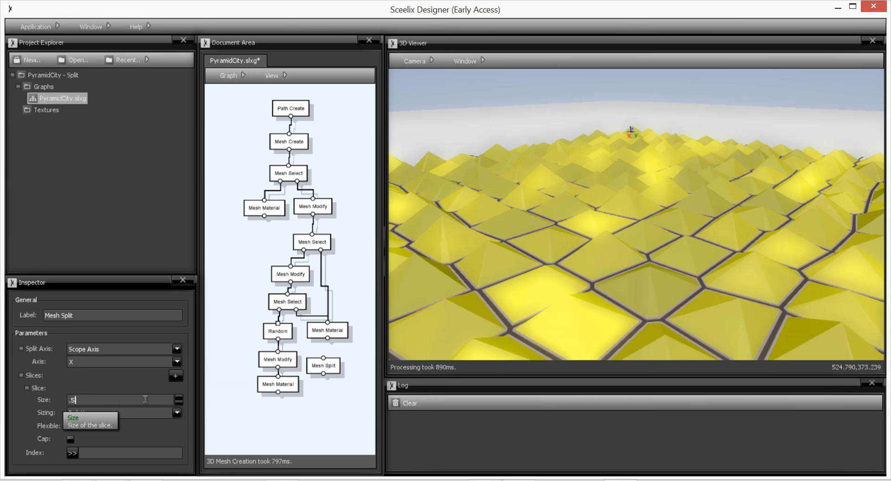
{"action": "left_click", "coordinate": [231, 391]}
{"action": "left_click", "coordinate": [323, 363]}
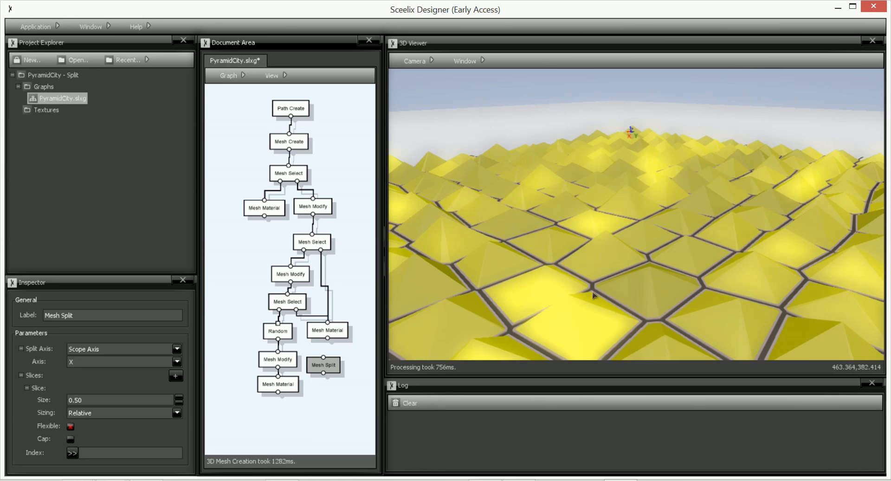
{"action": "left_click", "coordinate": [70, 426]}
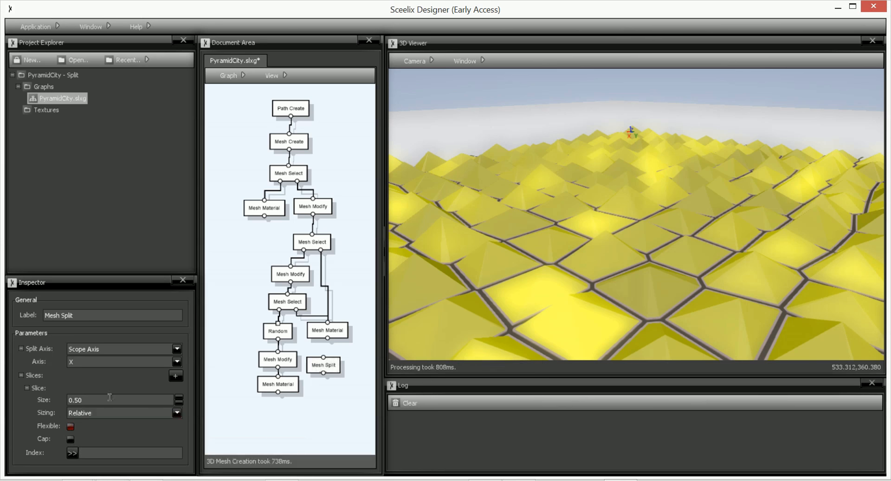
Add a second Slice to the Mesh Split node and name its Index attribute xIndex
{"action": "left_click", "coordinate": [173, 375]}
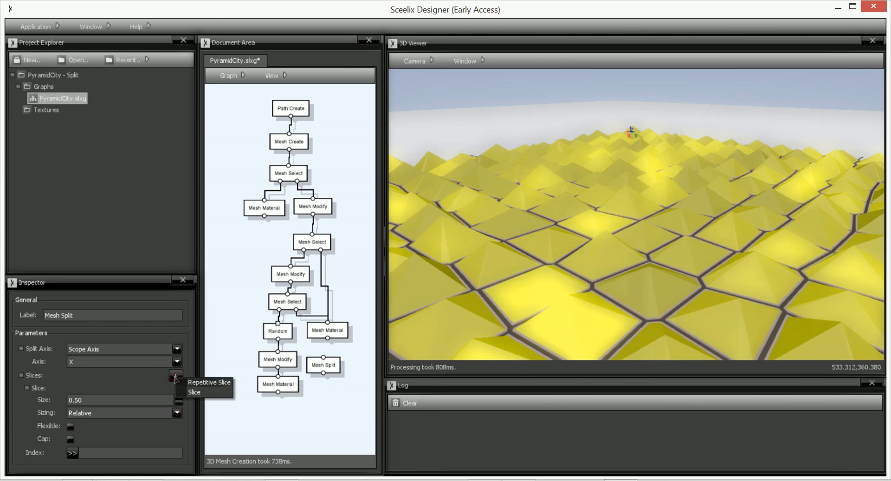
{"action": "left_click", "coordinate": [188, 392]}
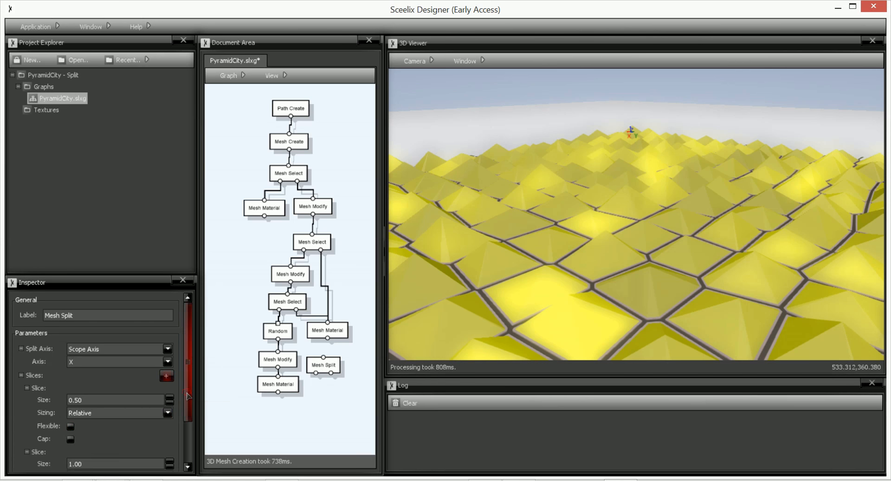
{"action": "scroll", "coordinate": [189, 395], "scroll_direction": "down", "scroll_amount": 3}
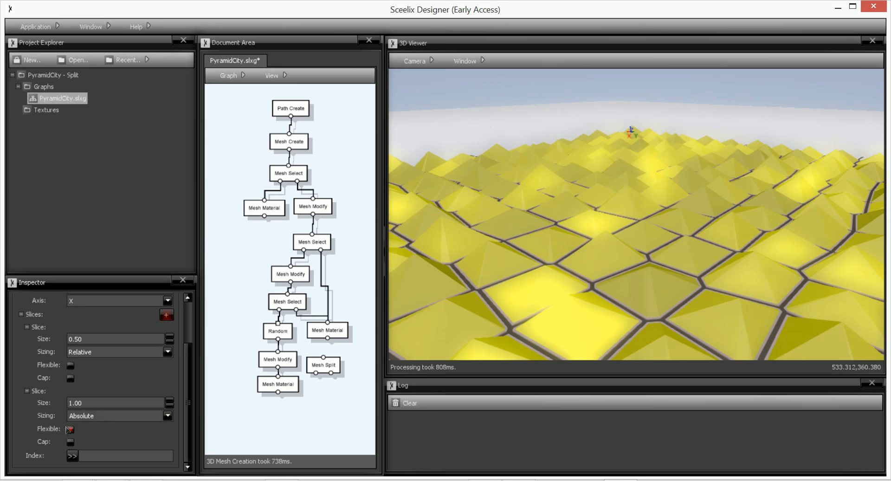
{"action": "left_click", "coordinate": [328, 367]}
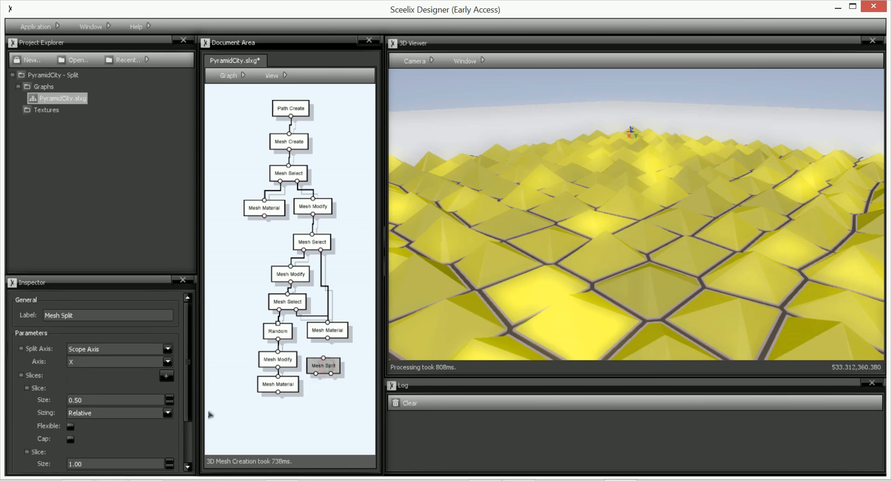
{"action": "scroll", "coordinate": [103, 451], "scroll_direction": "down", "scroll_amount": 5}
{"action": "left_click", "coordinate": [98, 459]}
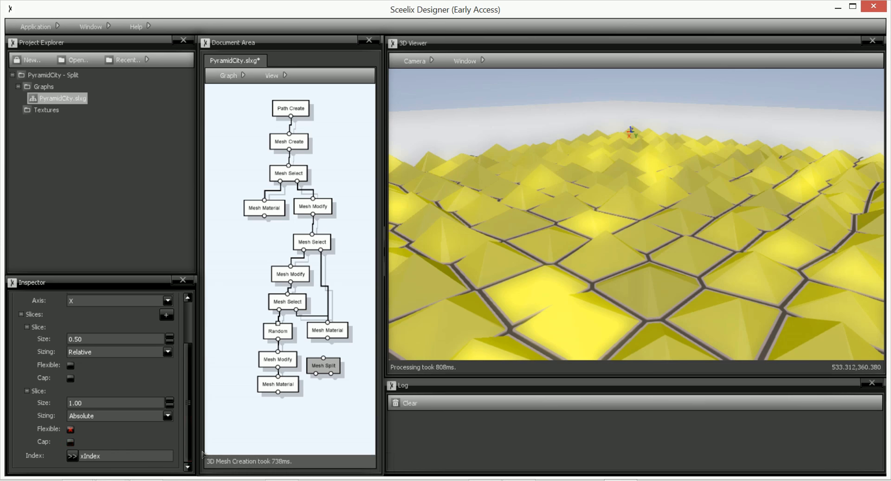
{"action": "left_click", "coordinate": [326, 401]}
Make room below the Random node and insert the Mesh Split node between Random and the lowest Mesh Modify
{"action": "left_click", "coordinate": [284, 383]}
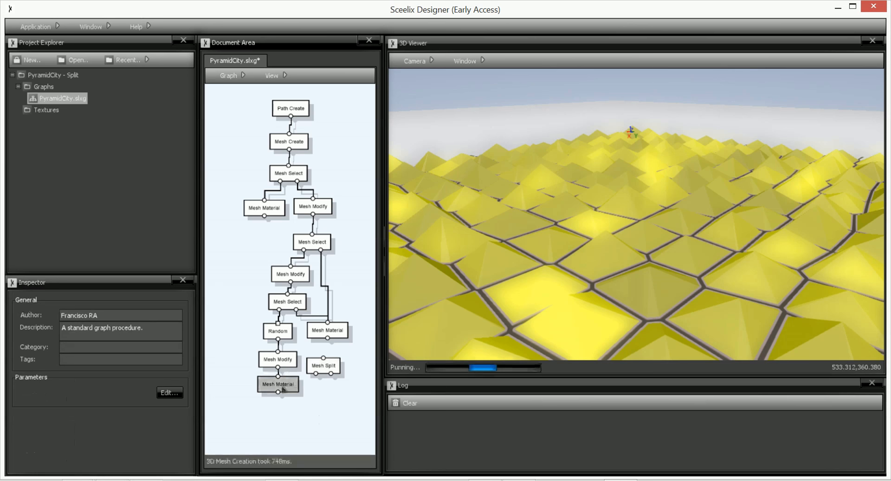
{"action": "left_click_drag", "start_coordinate": [282, 393], "coordinate": [281, 413]}
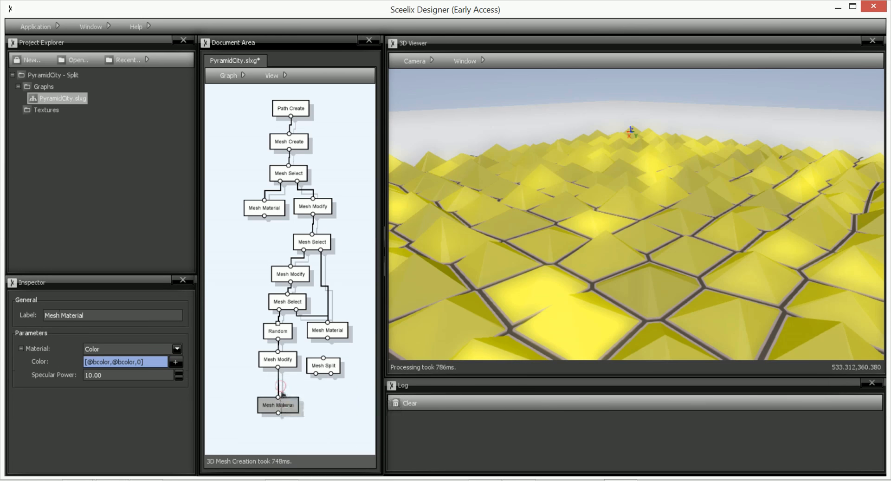
{"action": "mouse_move", "coordinate": [278, 359]}
{"action": "left_mouse_down"}
{"action": "mouse_move", "coordinate": [279, 374]}
{"action": "mouse_move", "coordinate": [278, 352]}
{"action": "left_mouse_up"}
{"action": "left_click", "coordinate": [327, 366]}
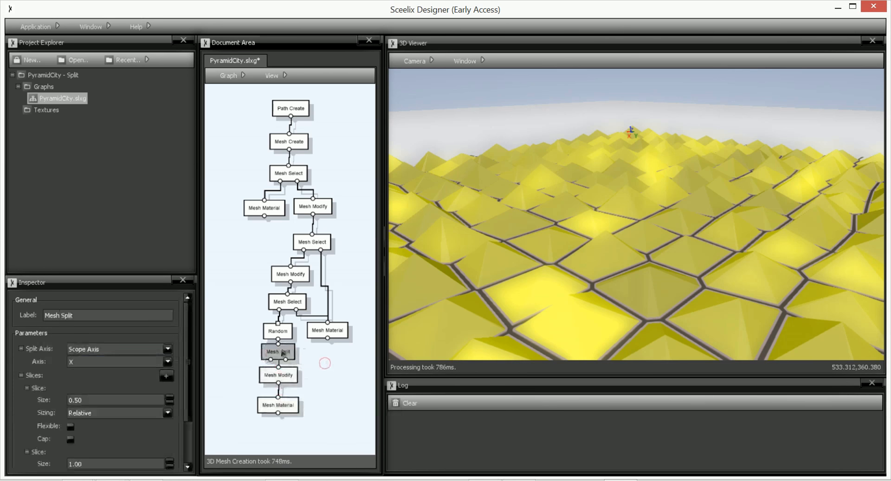
Reposition the last Mesh Modify and Mesh Material nodes and connect the Mesh Split's second output to Mesh Modify
{"action": "left_click_drag", "start_coordinate": [281, 405], "coordinate": [266, 422]}
{"action": "left_click_drag", "start_coordinate": [284, 373], "coordinate": [269, 381]}
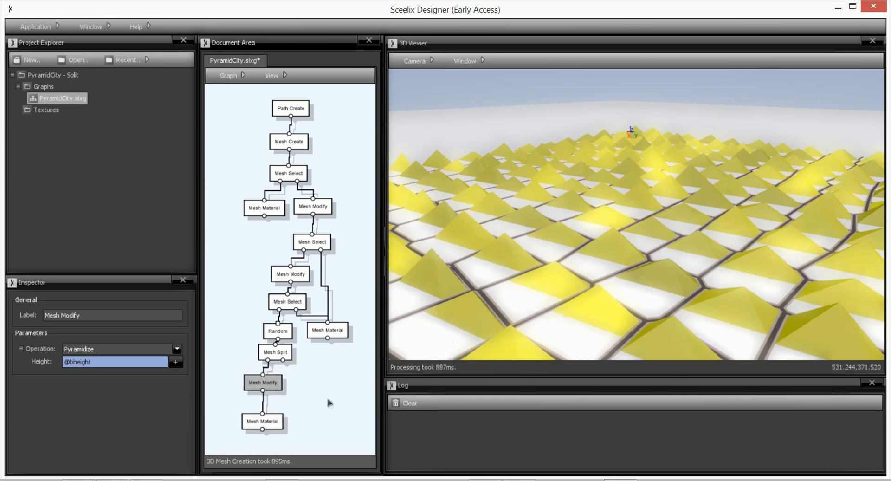
{"action": "mouse_move", "coordinate": [279, 384]}
{"action": "left_mouse_down"}
{"action": "mouse_move", "coordinate": [290, 389]}
{"action": "mouse_move", "coordinate": [283, 362]}
{"action": "mouse_move", "coordinate": [275, 381]}
{"action": "left_mouse_up"}
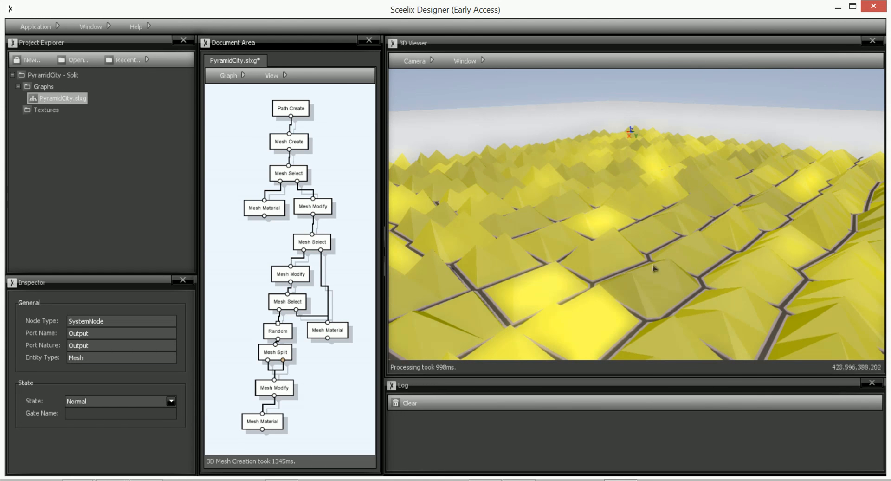
Shift the last Mesh Modify and Mesh Material nodes down and add another Mesh Split node beside them
{"action": "left_click_drag", "start_coordinate": [622, 268], "coordinate": [607, 153]}
{"action": "left_click", "coordinate": [593, 147]}
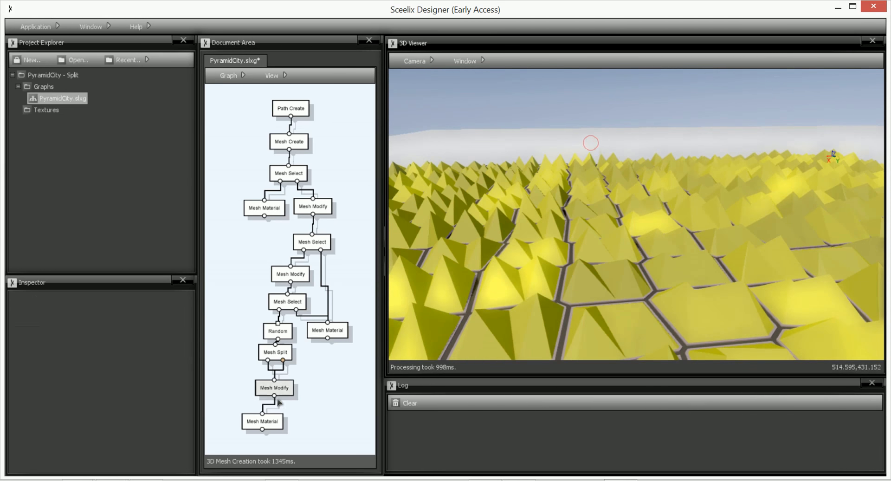
{"action": "left_click_drag", "start_coordinate": [278, 423], "coordinate": [288, 430]}
{"action": "left_click_drag", "start_coordinate": [284, 388], "coordinate": [285, 396]}
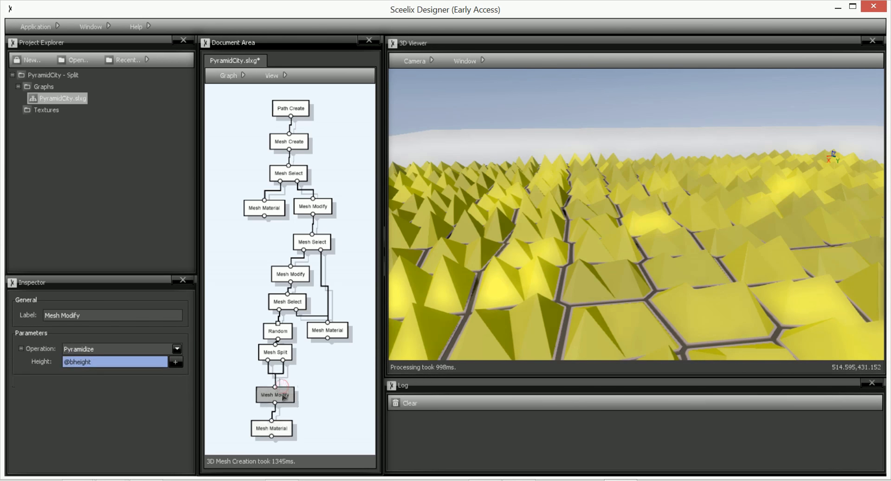
{"action": "right_click", "coordinate": [315, 379]}
{"action": "left_click", "coordinate": [327, 384]}
{"action": "type", "text": "mesh spl"}
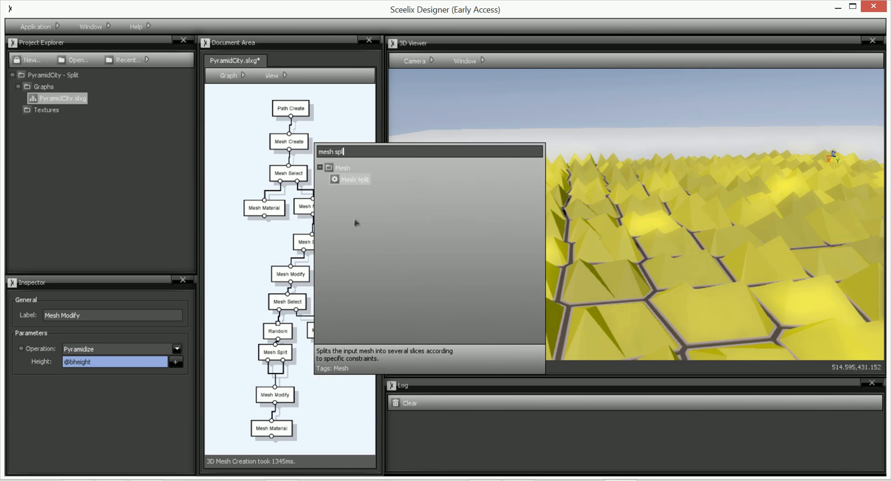
{"action": "double_click", "coordinate": [362, 184]}
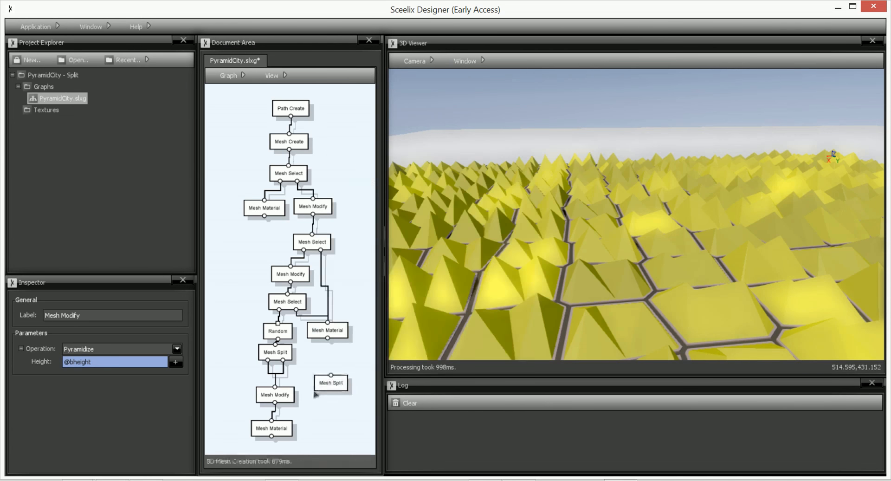
Set the new Mesh Split node's axis to Y and add a Repetitive Slice to it
{"action": "left_click", "coordinate": [331, 384]}
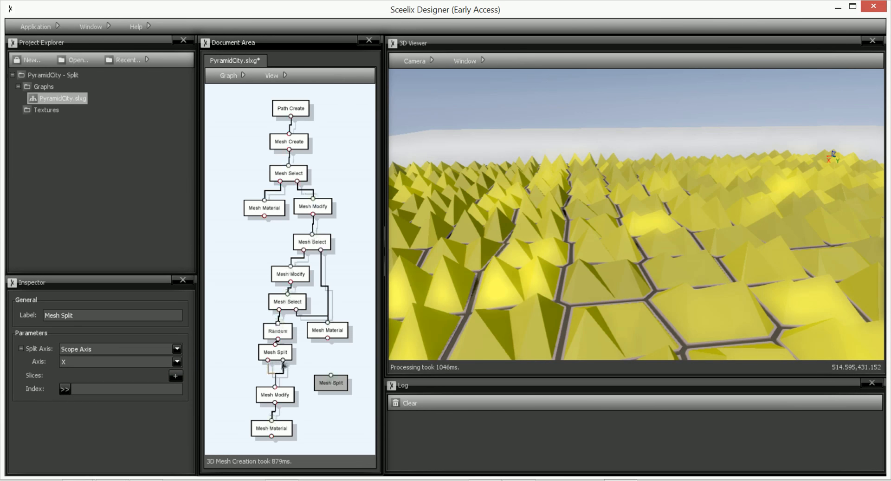
{"action": "left_click", "coordinate": [336, 384]}
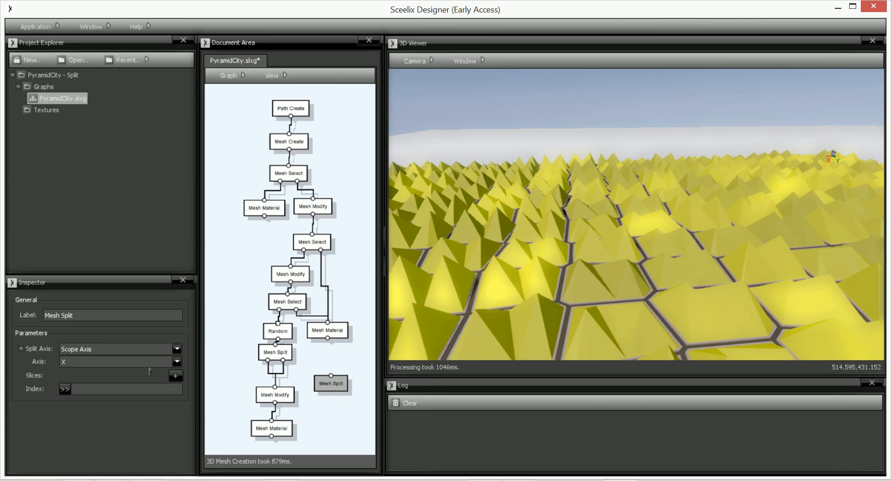
{"action": "left_click", "coordinate": [173, 363]}
{"action": "left_click", "coordinate": [82, 385]}
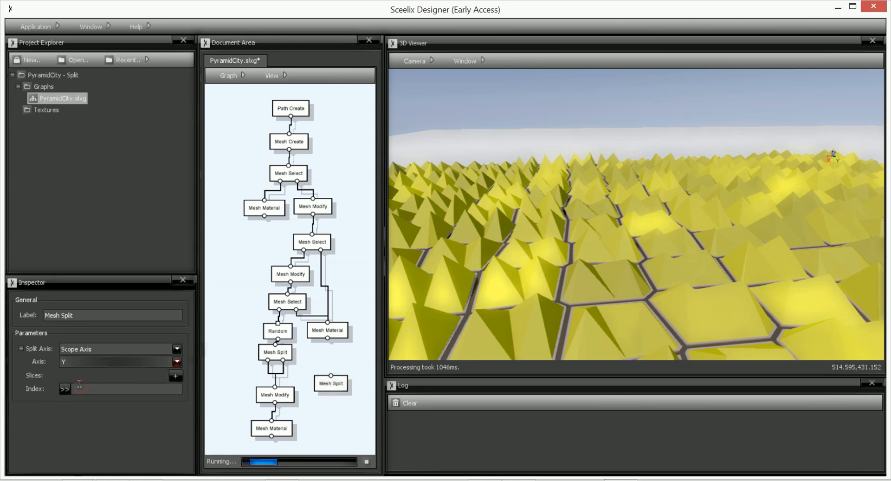
{"action": "left_click", "coordinate": [176, 376]}
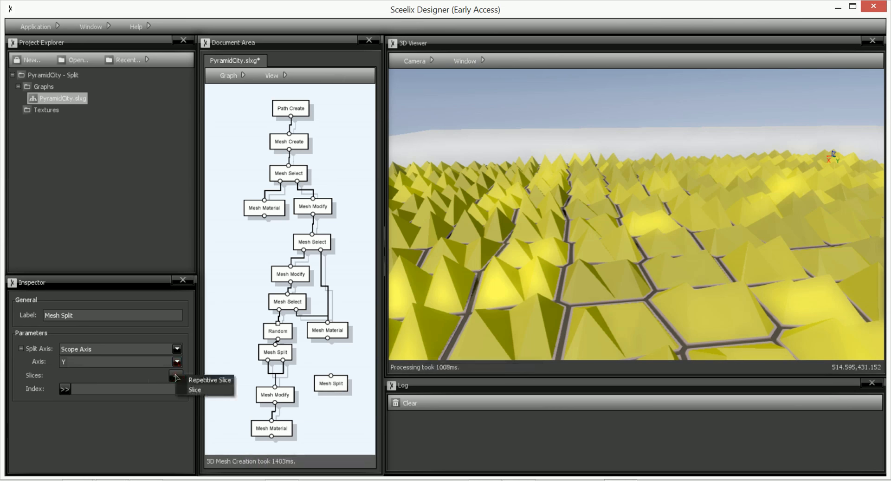
{"action": "left_click", "coordinate": [207, 382]}
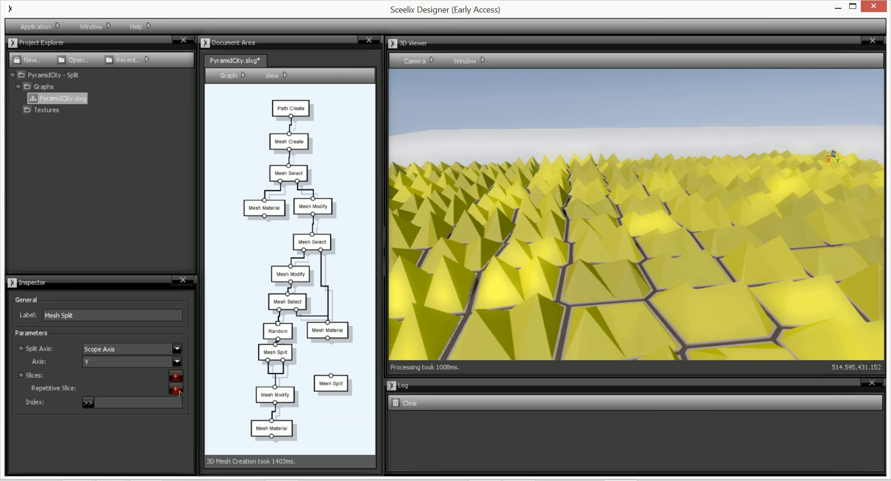
Add a slice to the Y-axis Mesh Split's Repetitive Slice and set its size to 0.5
{"action": "left_click", "coordinate": [190, 397]}
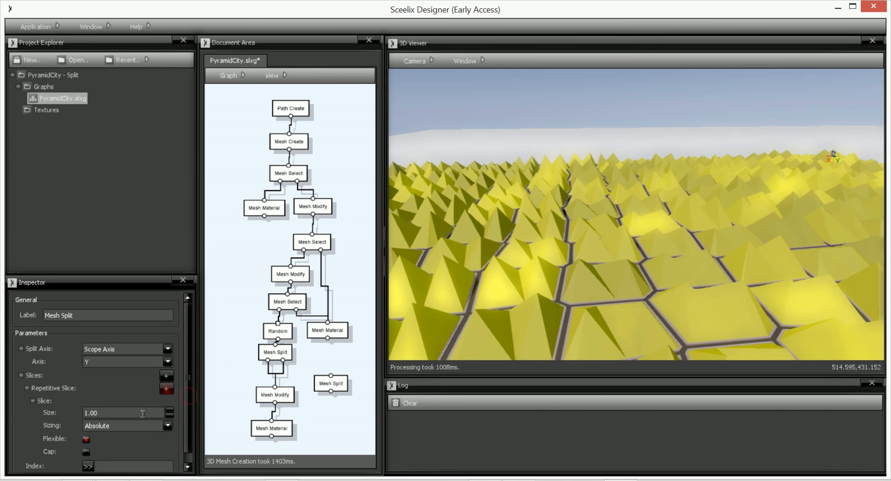
{"action": "left_click_drag", "start_coordinate": [189, 442], "coordinate": [188, 454]}
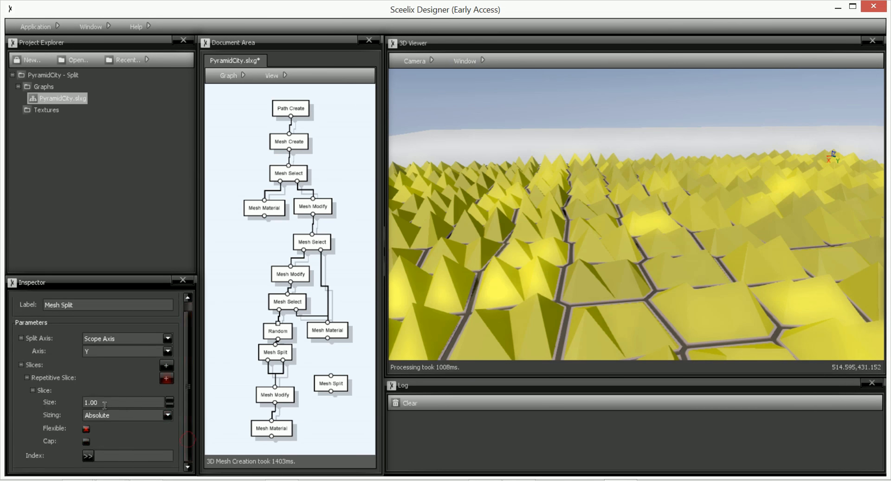
{"action": "left_click_drag", "start_coordinate": [101, 402], "coordinate": [72, 401]}
{"action": "type", "text": ".5"}
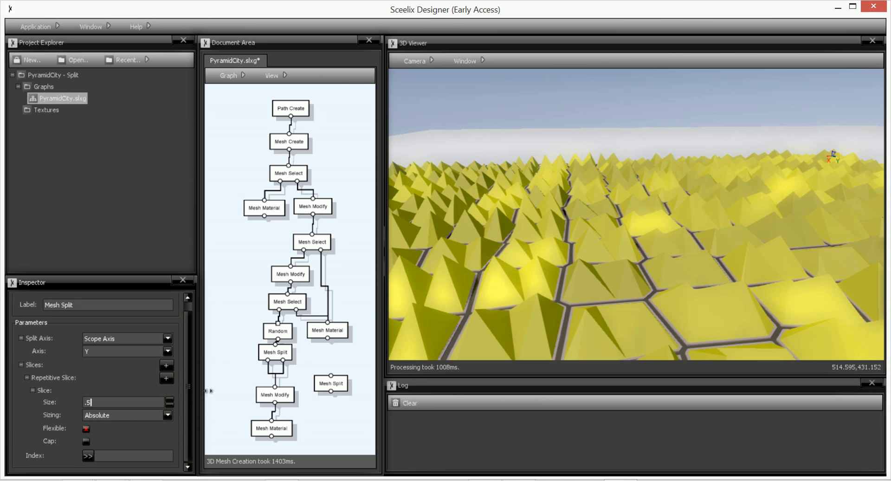
{"action": "left_click", "coordinate": [233, 385]}
{"action": "left_click", "coordinate": [336, 384]}
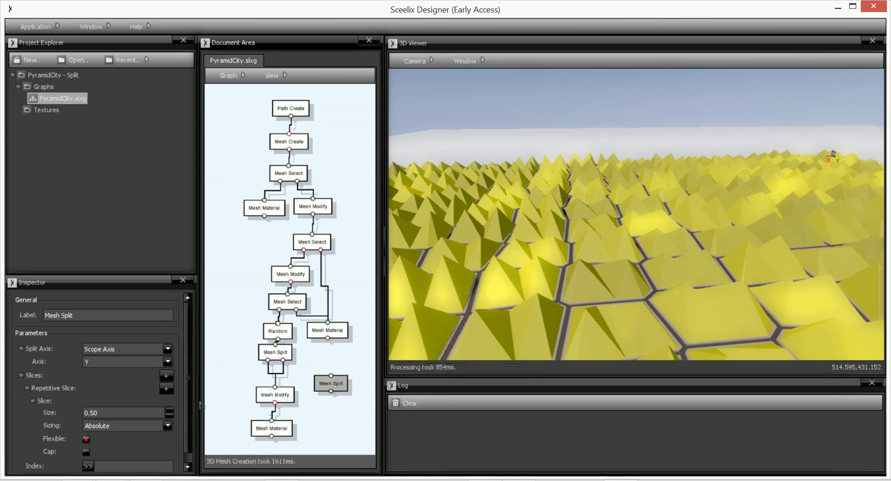
{"action": "scroll", "coordinate": [193, 382], "scroll_direction": "down", "scroll_amount": 1}
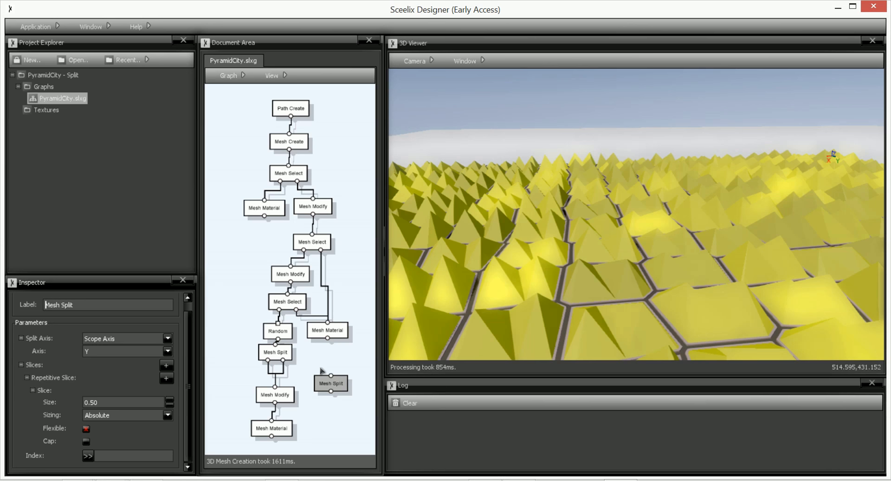
Replace the first Mesh Split's links to Mesh Modify, routing both outputs into the Y-axis Mesh Split and its output into Mesh Modify
{"action": "left_click", "coordinate": [285, 372]}
{"action": "key", "text": "Delete"}
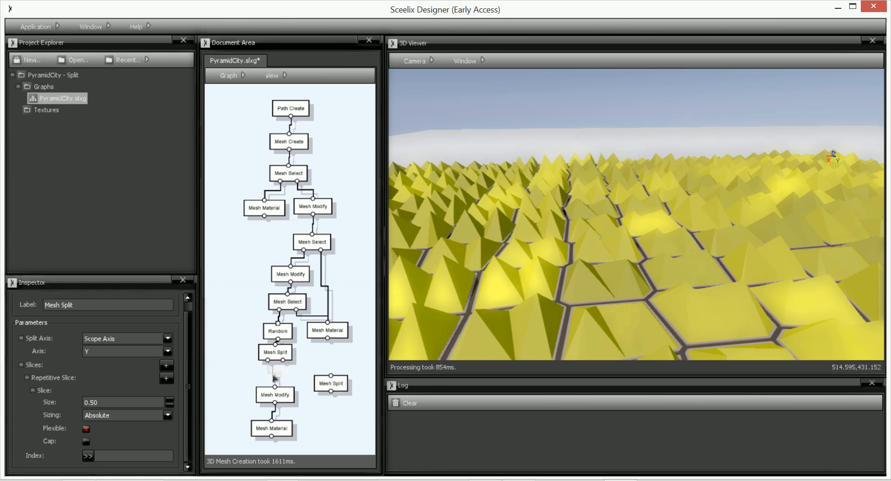
{"action": "left_click_drag", "start_coordinate": [268, 361], "coordinate": [330, 375]}
{"action": "left_click_drag", "start_coordinate": [284, 360], "coordinate": [331, 376]}
{"action": "left_click_drag", "start_coordinate": [331, 391], "coordinate": [275, 386]}
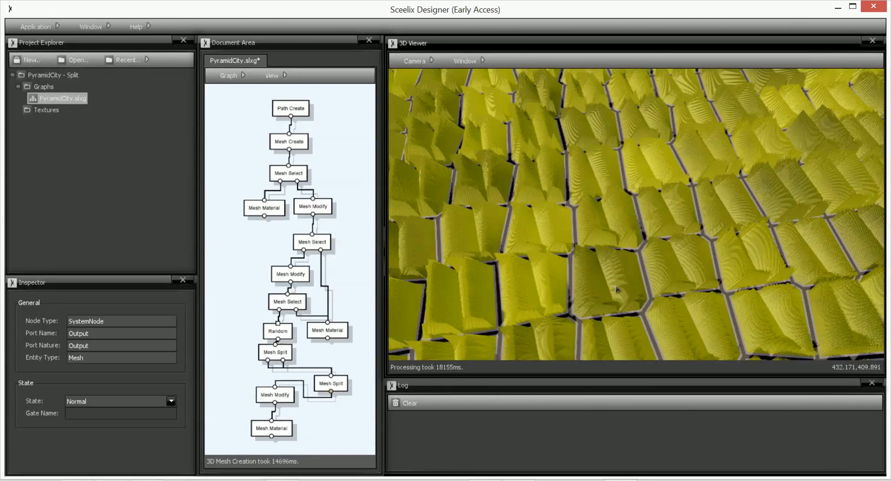
Set the sizing of the Y-axis Mesh Split's repetitive slice to Relative and look over the city
{"action": "left_click_drag", "start_coordinate": [616, 288], "coordinate": [586, 198]}
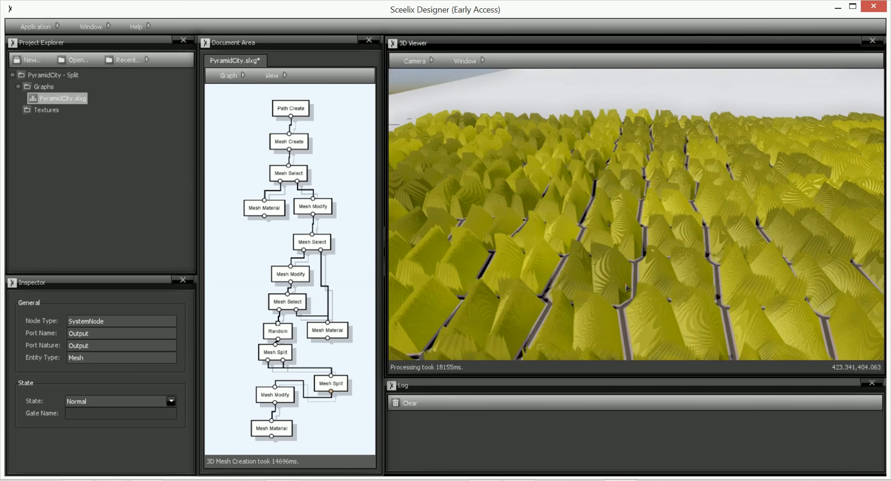
{"action": "left_click_drag", "start_coordinate": [606, 255], "coordinate": [561, 218]}
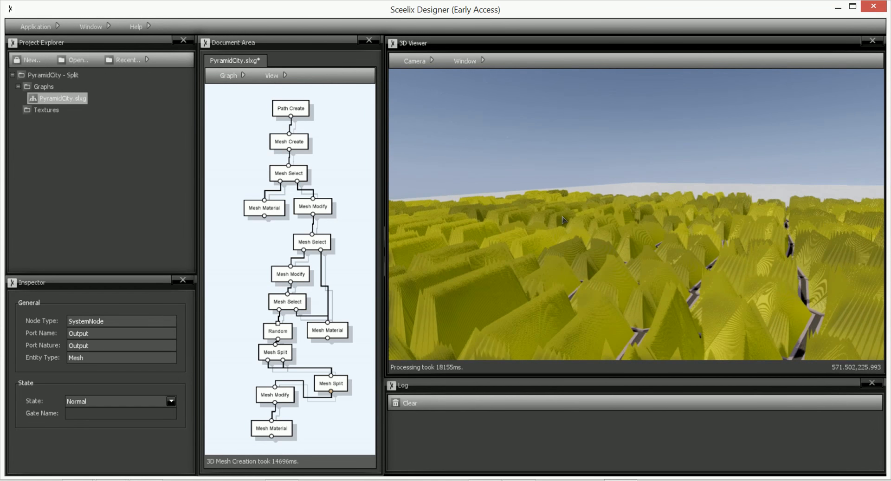
{"action": "left_click", "coordinate": [277, 353]}
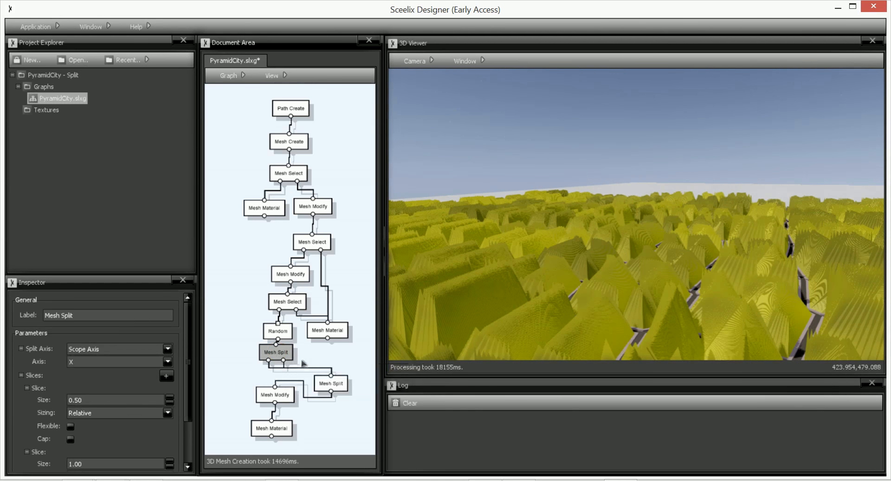
{"action": "left_click", "coordinate": [331, 383]}
{"action": "left_click", "coordinate": [127, 426]}
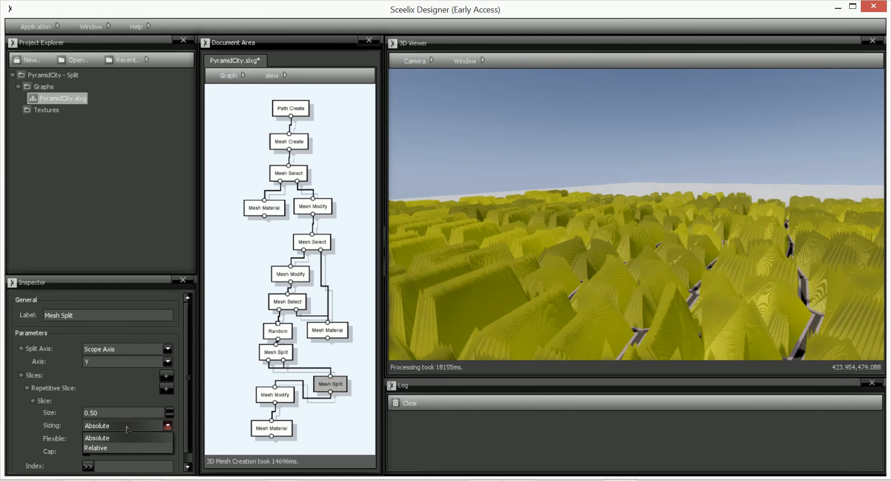
{"action": "left_click", "coordinate": [94, 448]}
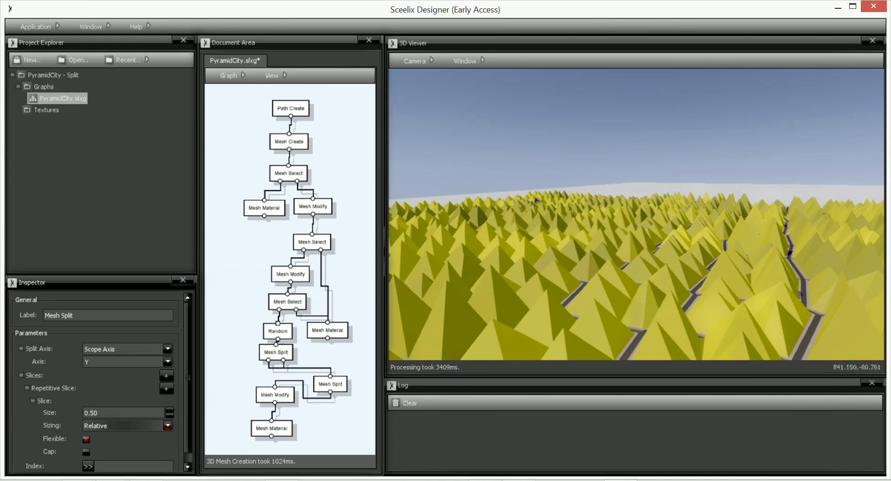
{"action": "left_click_drag", "start_coordinate": [506, 191], "coordinate": [407, 264]}
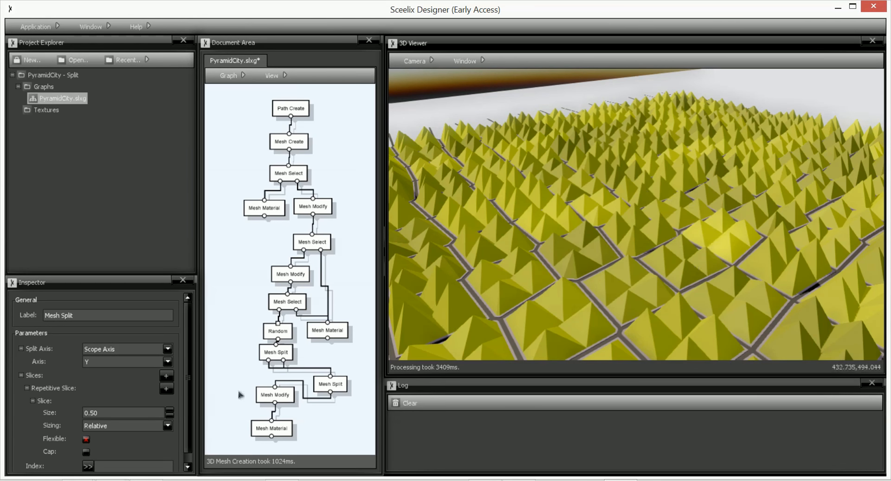
Shift the last Mesh Material and Mesh Modify nodes down and align the Y-axis Mesh Split under the first Mesh Split
{"action": "left_click_drag", "start_coordinate": [278, 423], "coordinate": [278, 433]}
{"action": "left_click_drag", "start_coordinate": [281, 401], "coordinate": [284, 414]}
{"action": "left_click_drag", "start_coordinate": [336, 382], "coordinate": [283, 383]}
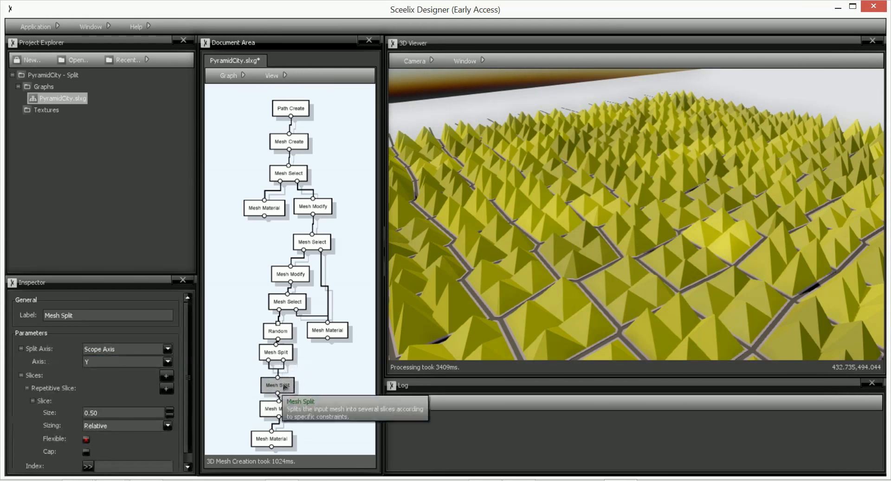
Add a third Mesh Split node beside the last Mesh Modify and Mesh Material nodes
{"action": "middle_click_drag", "start_coordinate": [341, 401], "coordinate": [345, 339]}
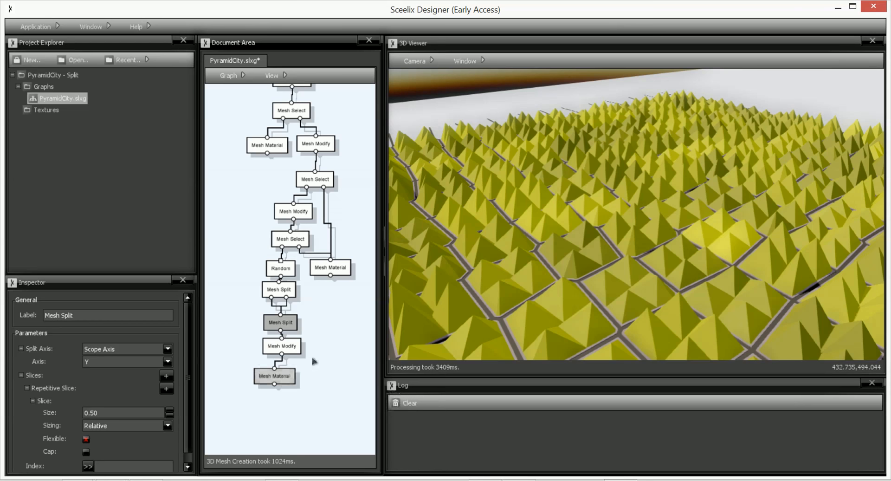
{"action": "right_click", "coordinate": [325, 349]}
{"action": "left_click", "coordinate": [344, 357]}
{"action": "type", "text": "mesh spl"}
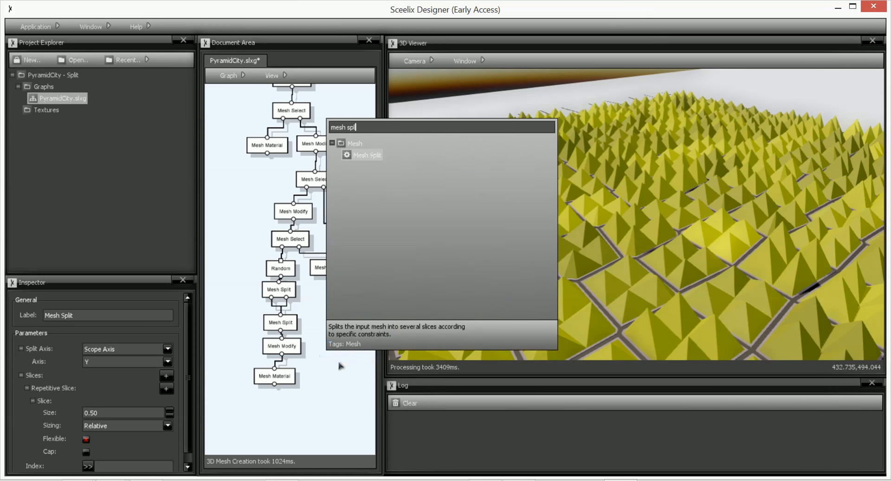
{"action": "key", "text": "Return"}
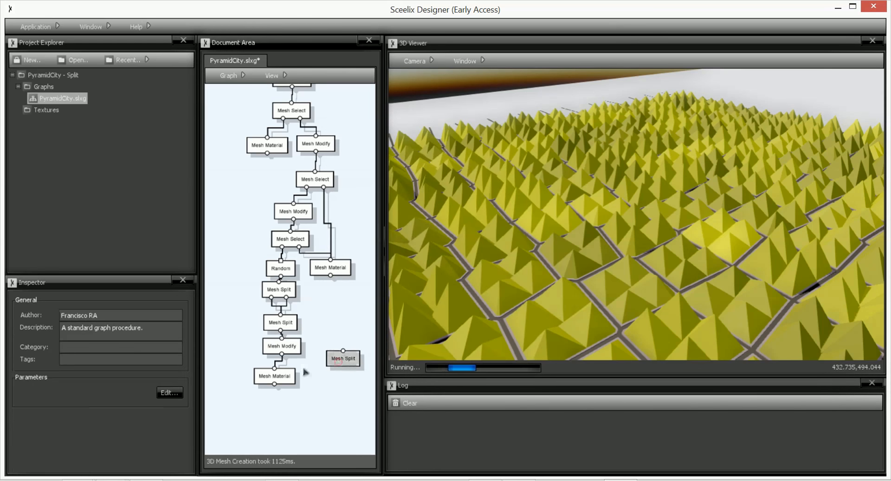
Set the unconnected Mesh Split's axis to Z, and switch its split axis type to Plane Normal
{"action": "left_click", "coordinate": [339, 359]}
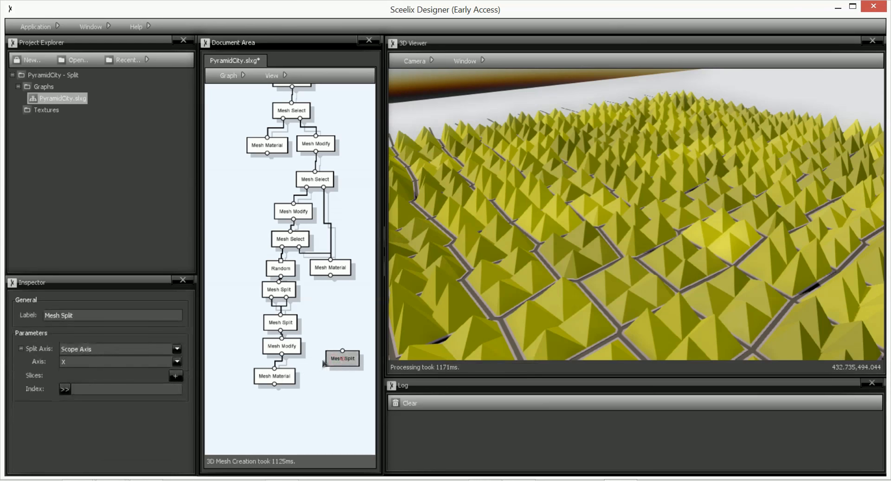
{"action": "left_click", "coordinate": [98, 362]}
{"action": "left_click", "coordinate": [92, 394]}
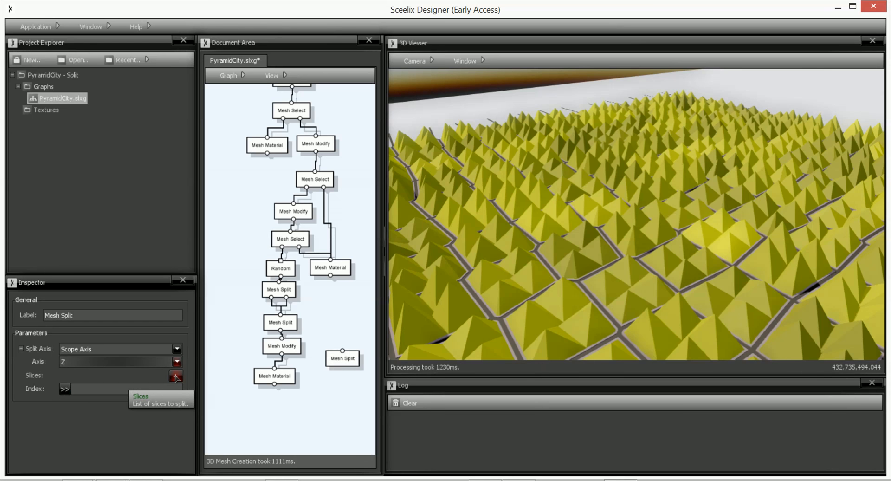
{"action": "left_click", "coordinate": [177, 349]}
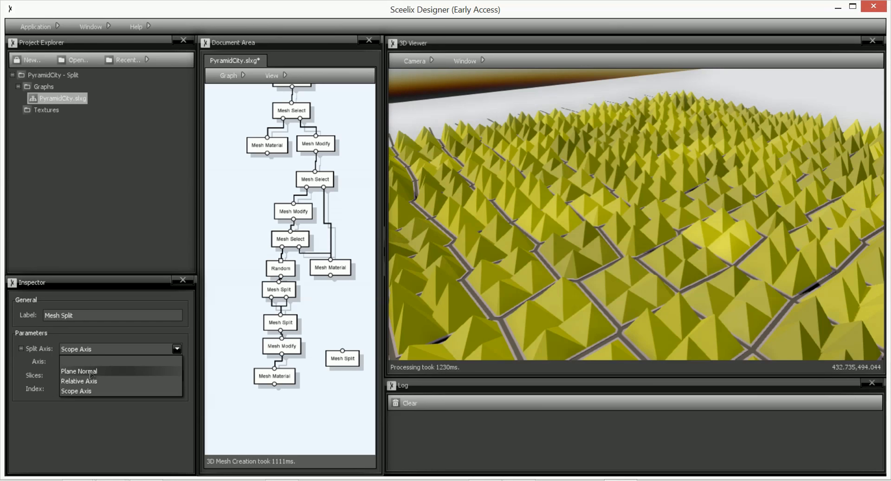
{"action": "left_click", "coordinate": [95, 371]}
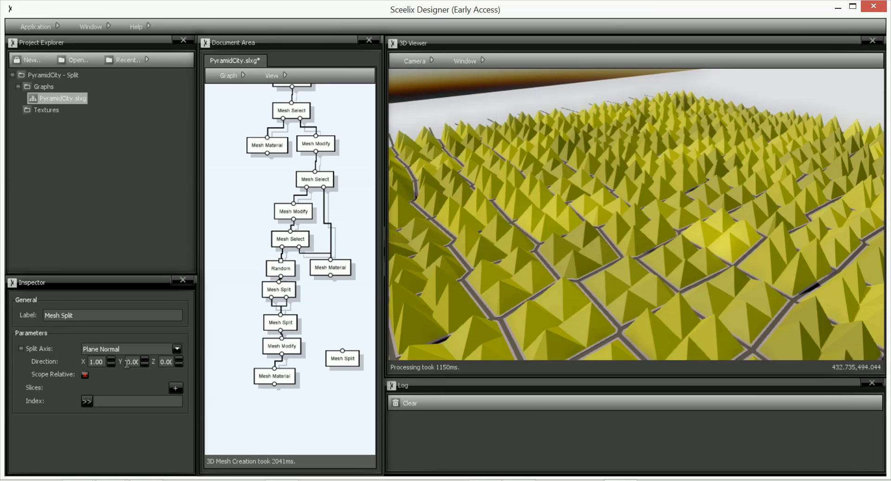
Switch the Mesh Split's plane normal direction to an expression and enter [0,0,1]
{"action": "right_click", "coordinate": [50, 366]}
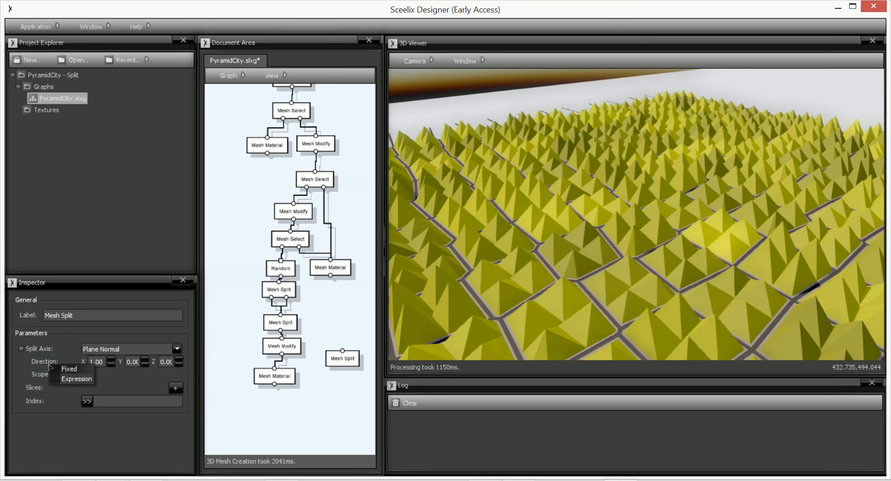
{"action": "left_click", "coordinate": [76, 378]}
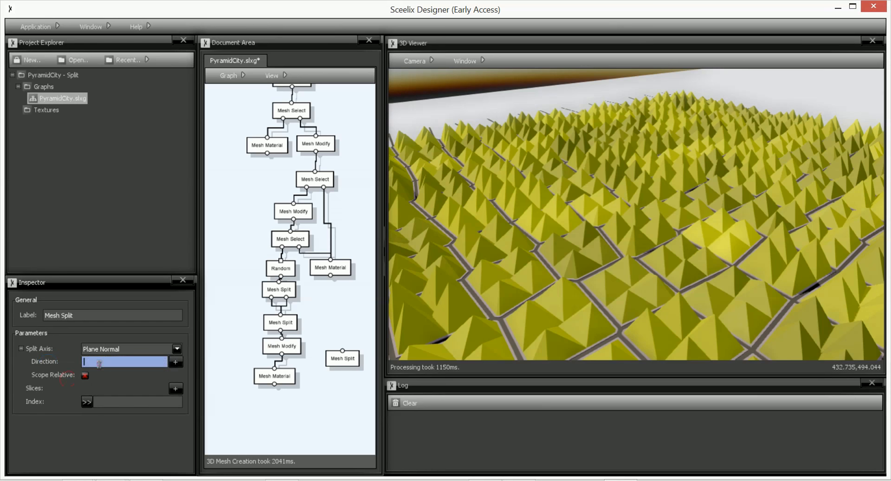
{"action": "left_click", "coordinate": [99, 363]}
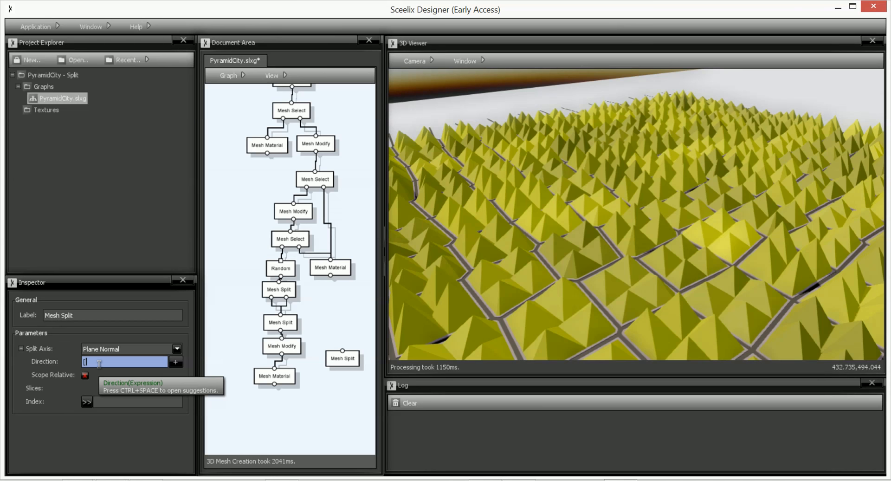
{"action": "type", "text": "0,0,1"}
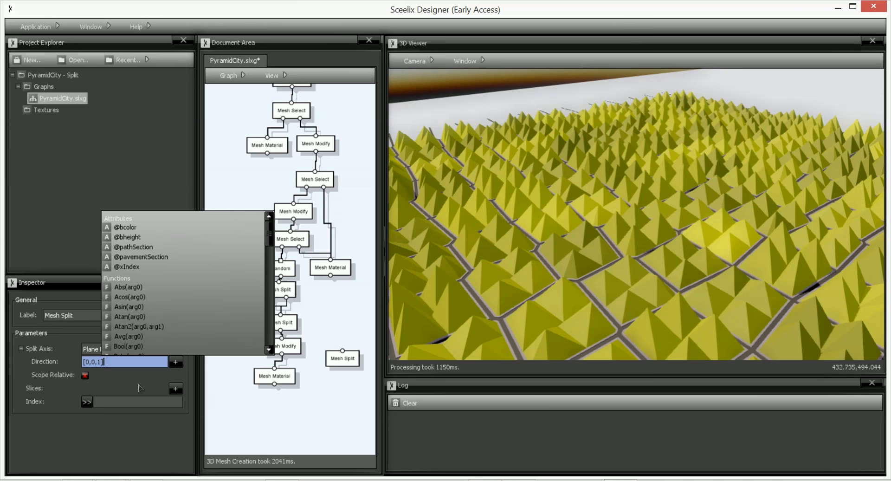
{"action": "type", "text": "]"}
{"action": "left_click", "coordinate": [119, 391]}
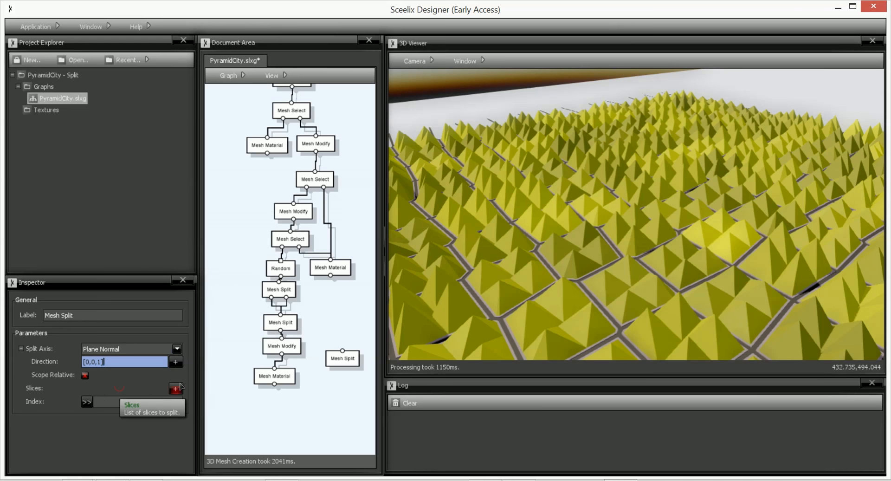
Add a slice to the plane-normal Mesh Split with Relative sizing and a size of 0.5
{"action": "left_click", "coordinate": [176, 388]}
{"action": "left_click", "coordinate": [199, 403]}
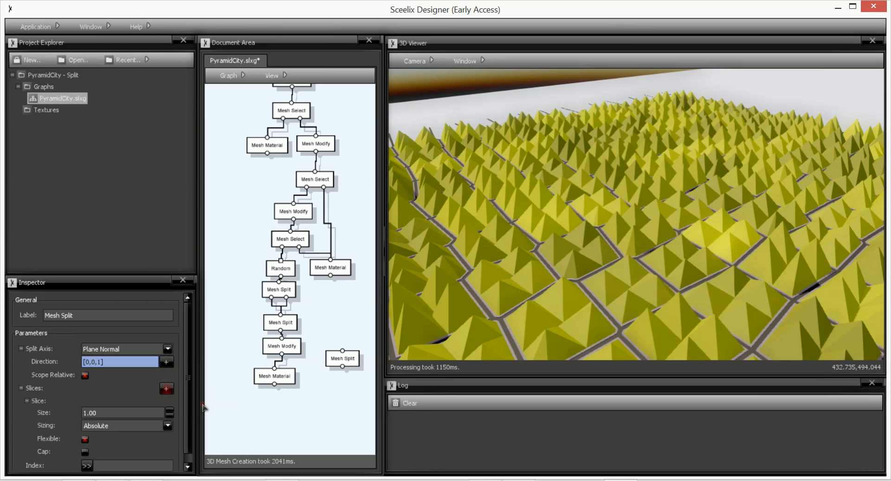
{"action": "left_click", "coordinate": [112, 423]}
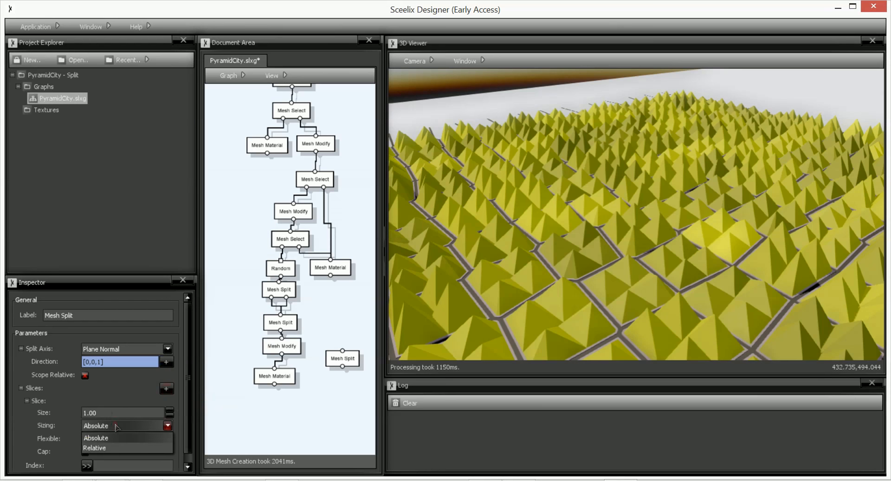
{"action": "left_click", "coordinate": [100, 449]}
{"action": "left_click_drag", "start_coordinate": [100, 411], "coordinate": [69, 415]}
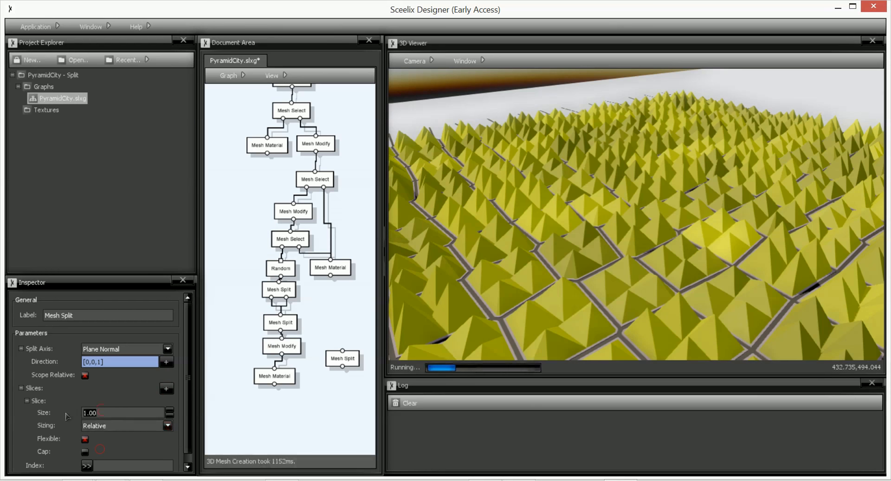
{"action": "type", "text": ".5"}
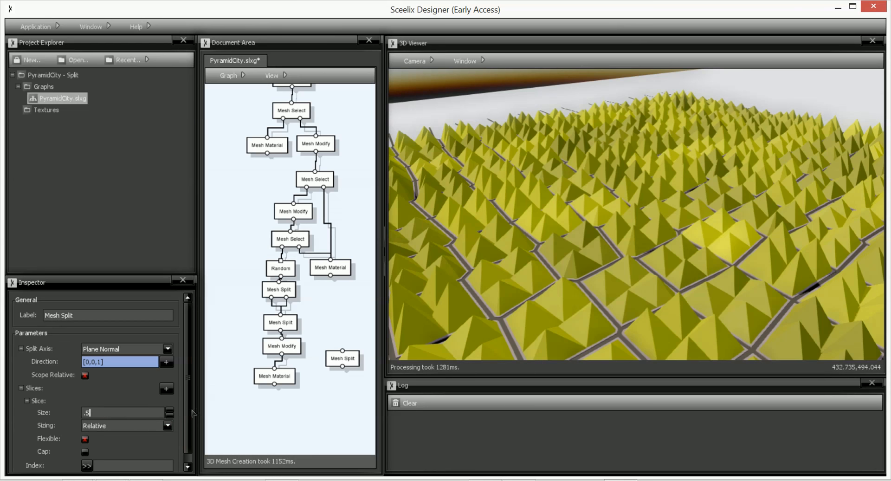
{"action": "left_click", "coordinate": [261, 404]}
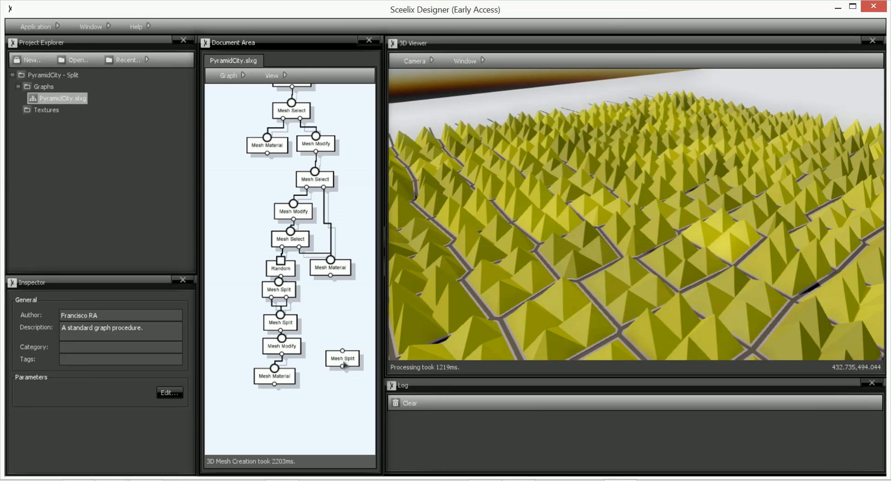
Lower the last Mesh Material node and insert the plane-normal Mesh Split between Mesh Modify and Mesh Material
{"action": "left_click_drag", "start_coordinate": [285, 378], "coordinate": [282, 398]}
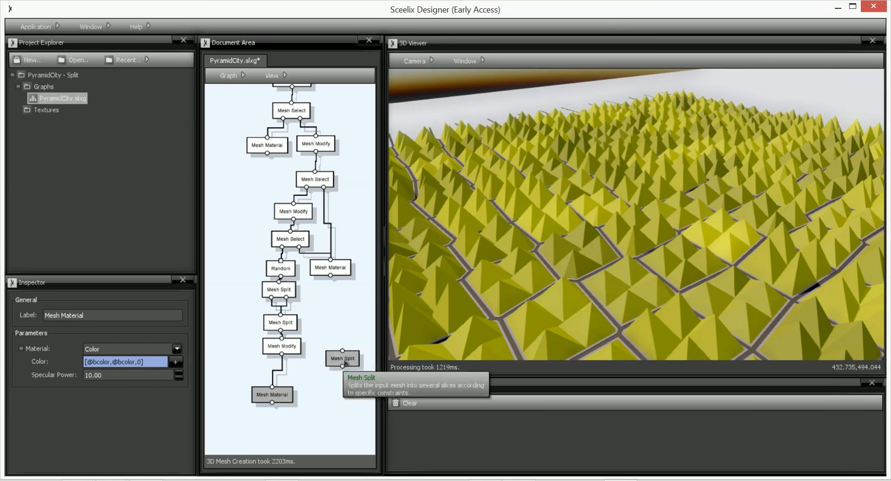
{"action": "left_click_drag", "start_coordinate": [345, 363], "coordinate": [282, 372]}
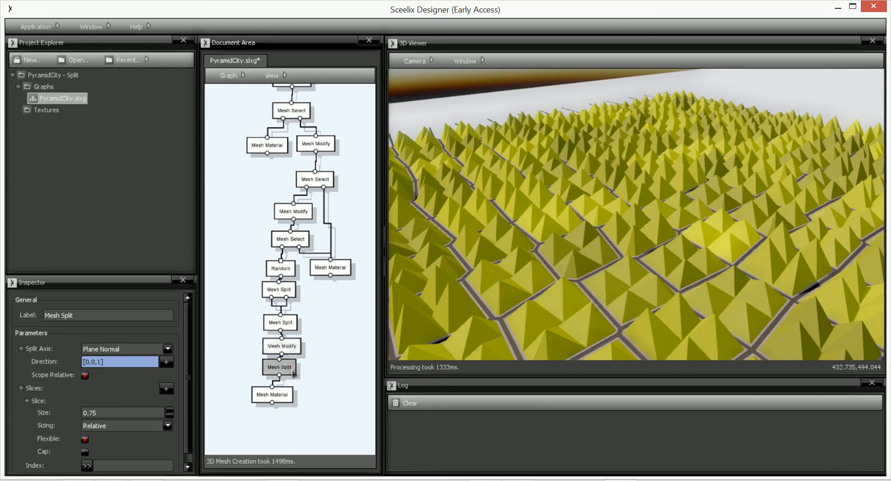
Turn off Flexible and turn on Cap for the slice of the plane-normal Mesh Split
{"action": "left_click", "coordinate": [86, 439]}
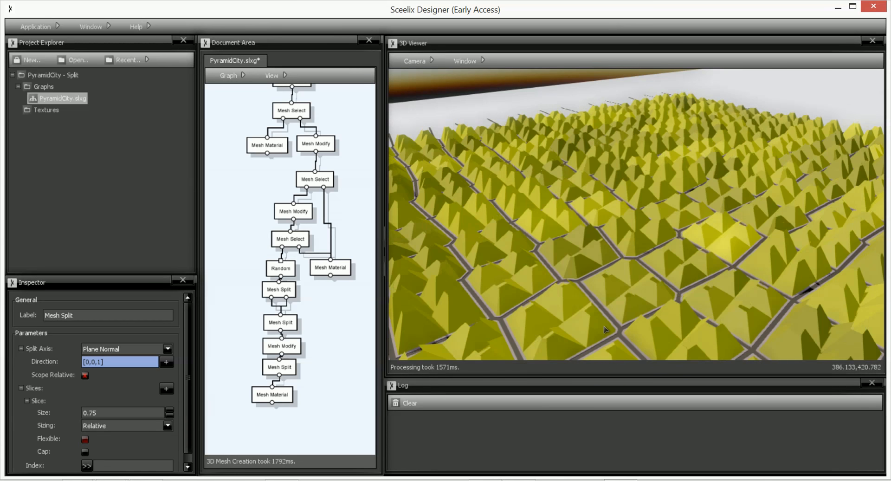
{"action": "left_click", "coordinate": [281, 367]}
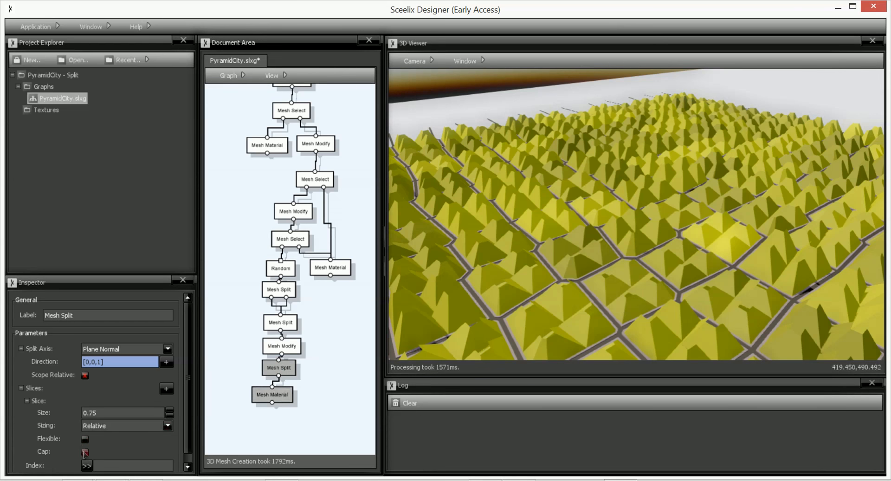
{"action": "left_click", "coordinate": [85, 452]}
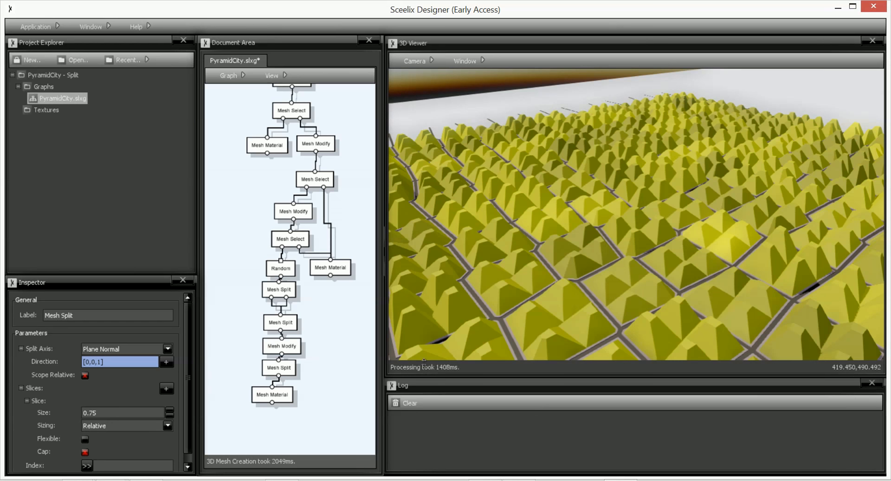
{"action": "left_click", "coordinate": [561, 89]}
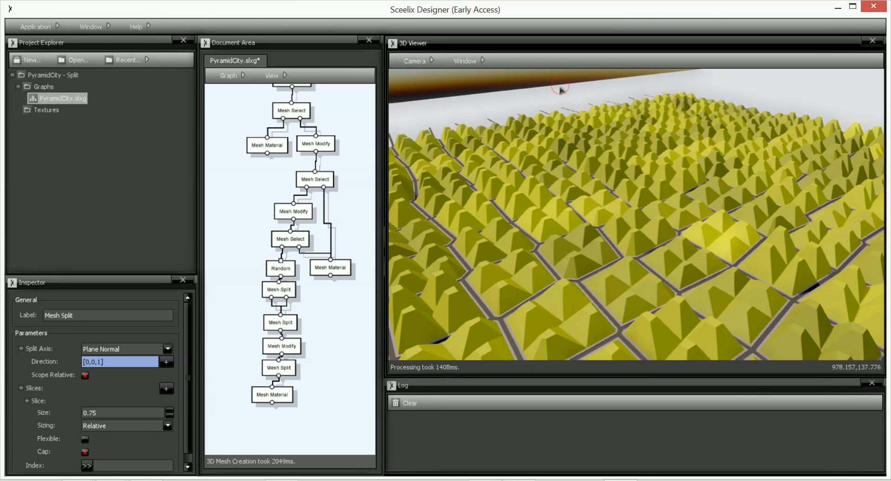
{"action": "key", "text": "f"}
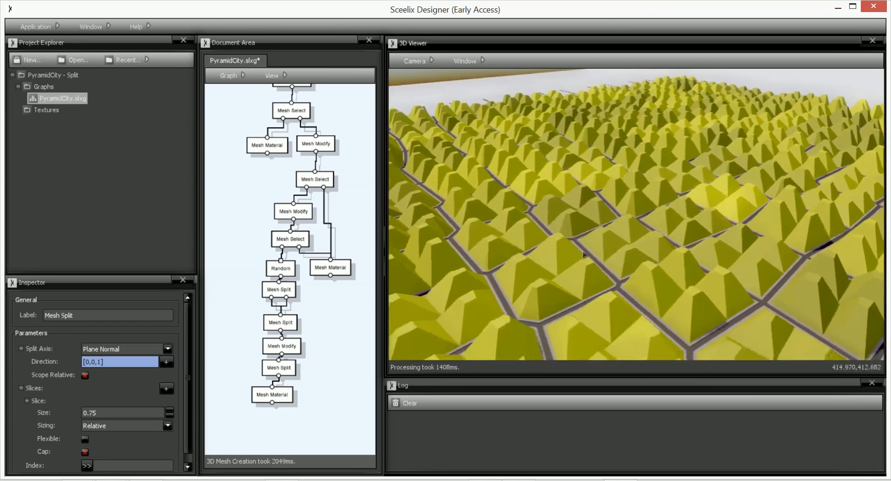
{"action": "left_click_drag", "start_coordinate": [596, 285], "coordinate": [583, 272]}
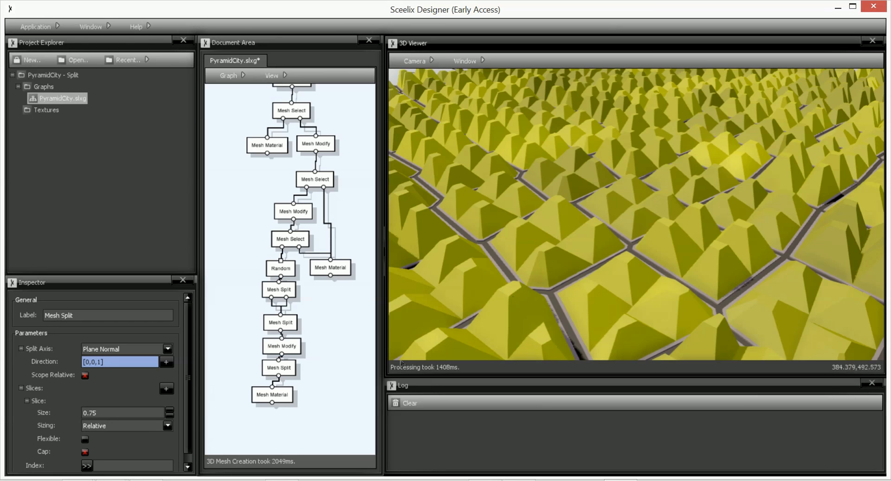
Add a second Float attribute to the Random node, after the existing bheight and bcolor attributes
{"action": "left_click", "coordinate": [286, 374]}
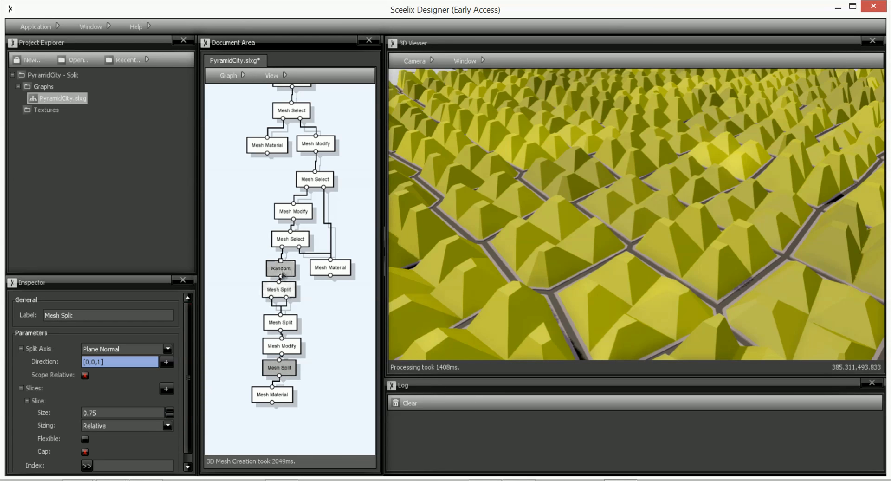
{"action": "mouse_move", "coordinate": [286, 274]}
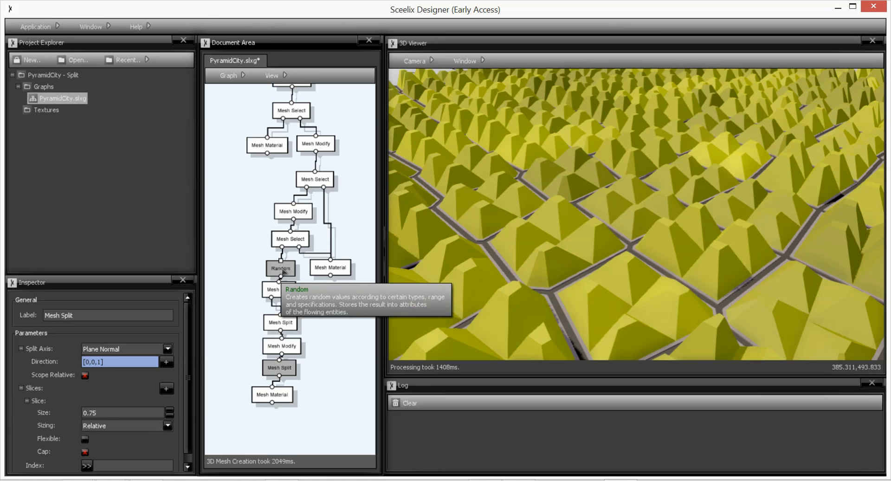
{"action": "left_click", "coordinate": [284, 272]}
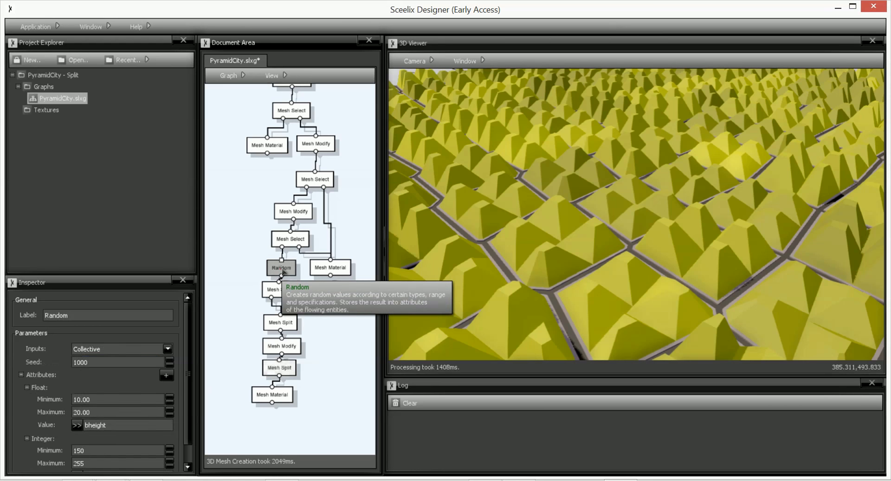
{"action": "scroll", "coordinate": [192, 401], "scroll_direction": "down", "scroll_amount": 1}
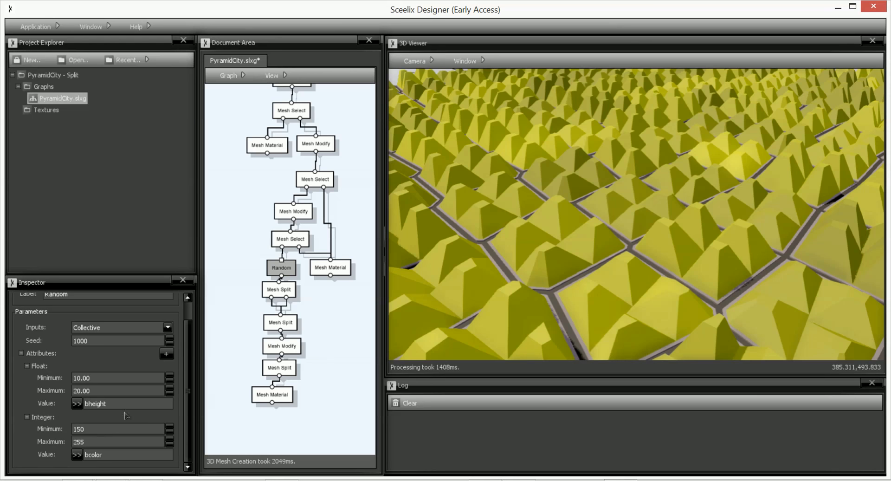
{"action": "left_click", "coordinate": [166, 354]}
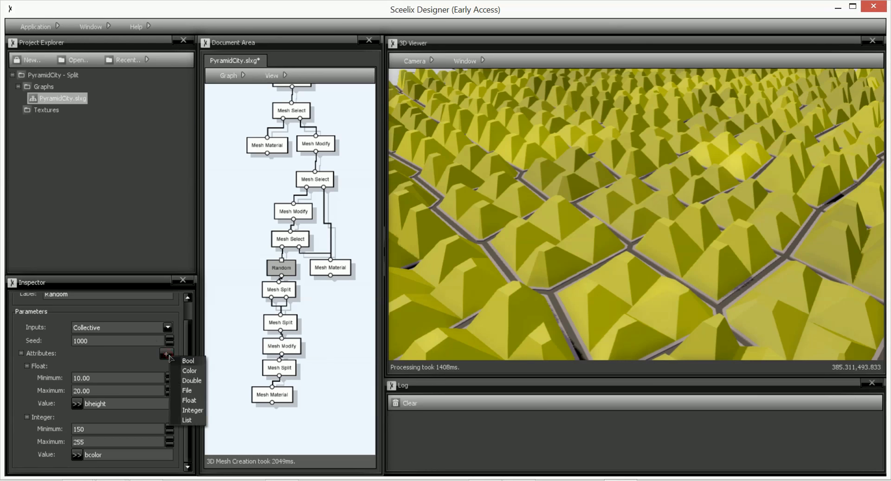
{"action": "left_click", "coordinate": [189, 400]}
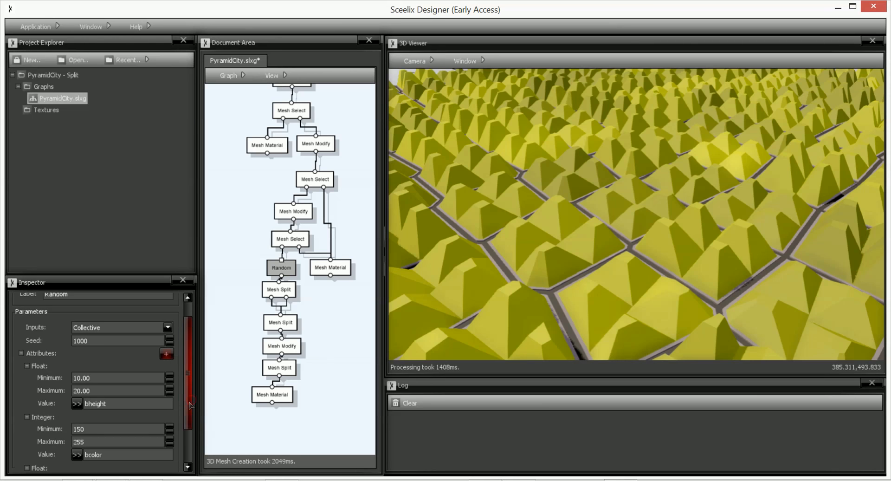
Set the new Float attribute's range from -0.20 to 0.20 and store its value in xNormal
{"action": "scroll", "coordinate": [189, 389], "scroll_direction": "down", "scroll_amount": 2}
{"action": "left_click", "coordinate": [72, 428]}
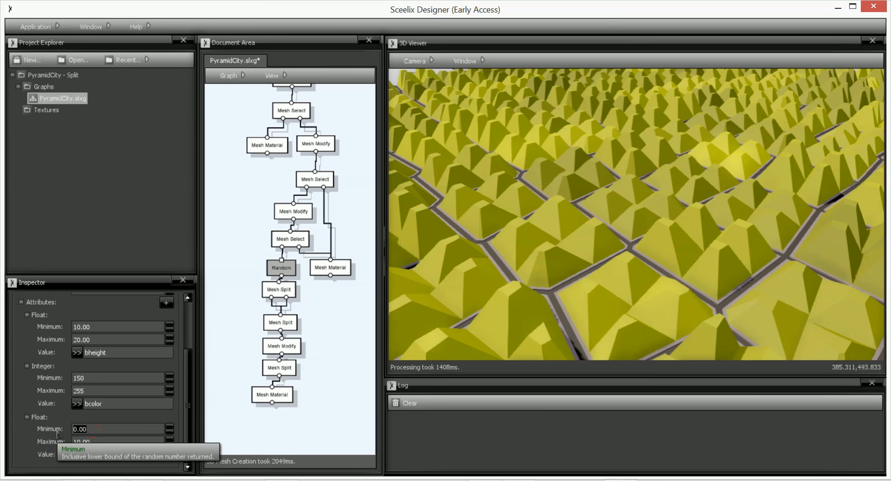
{"action": "type", "text": "-.20"}
{"action": "key", "text": "Tab"}
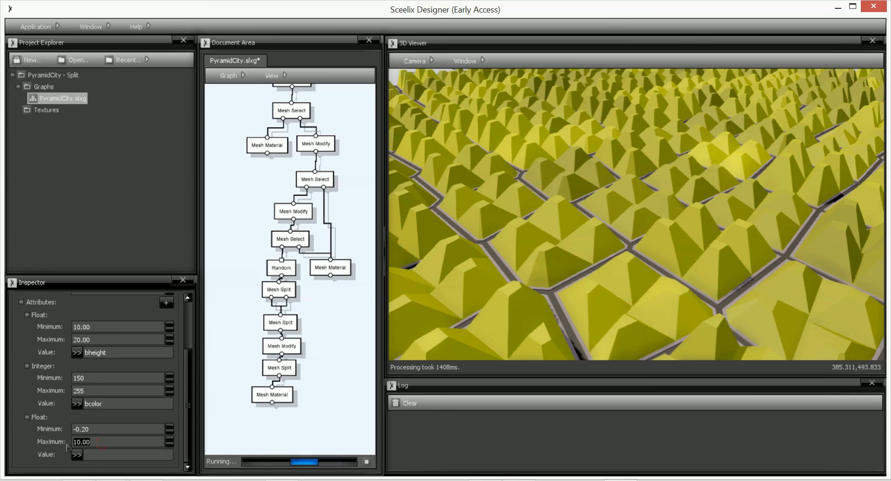
{"action": "type", "text": ".2"}
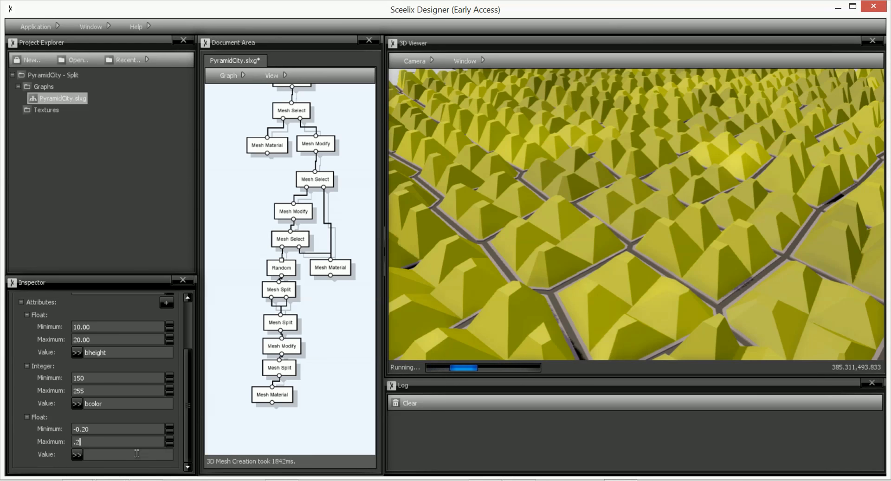
{"action": "key", "text": "Tab"}
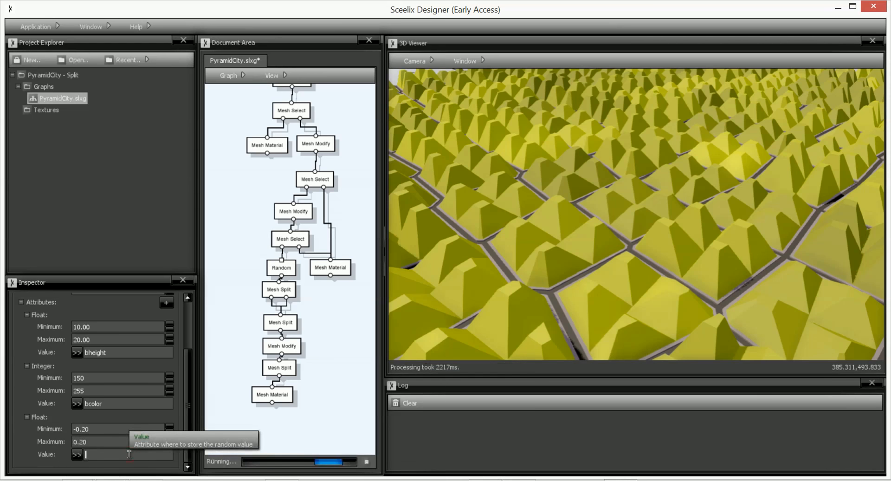
{"action": "type", "text": "x"}
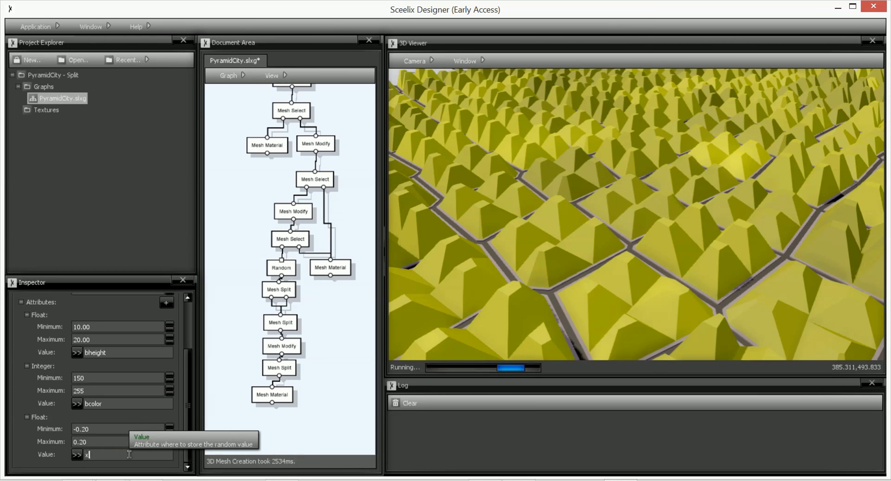
{"action": "type", "text": "Normal"}
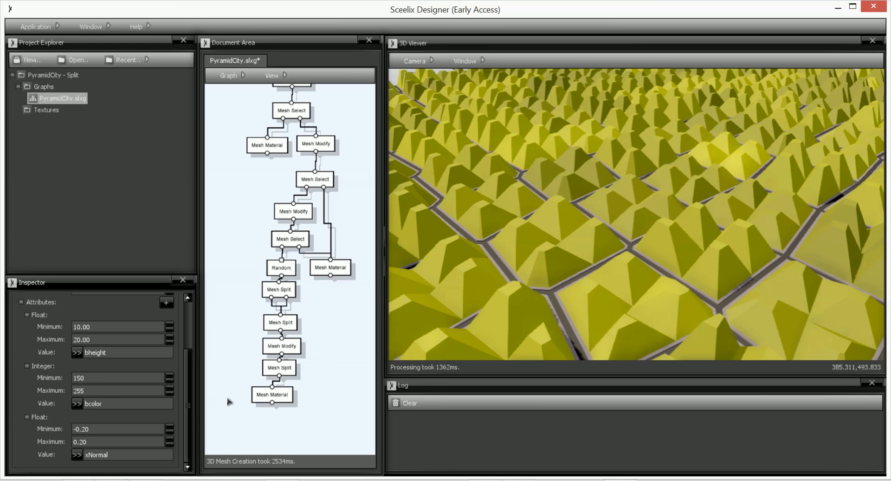
Add another Float attribute to the Random node with a minimum of -0.2 and a maximum of 0.2
{"action": "left_click", "coordinate": [166, 303]}
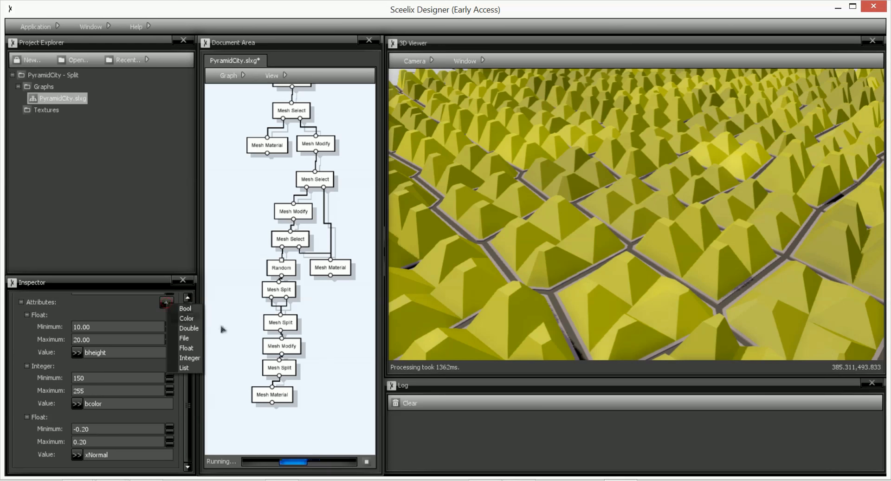
{"action": "left_click", "coordinate": [188, 348]}
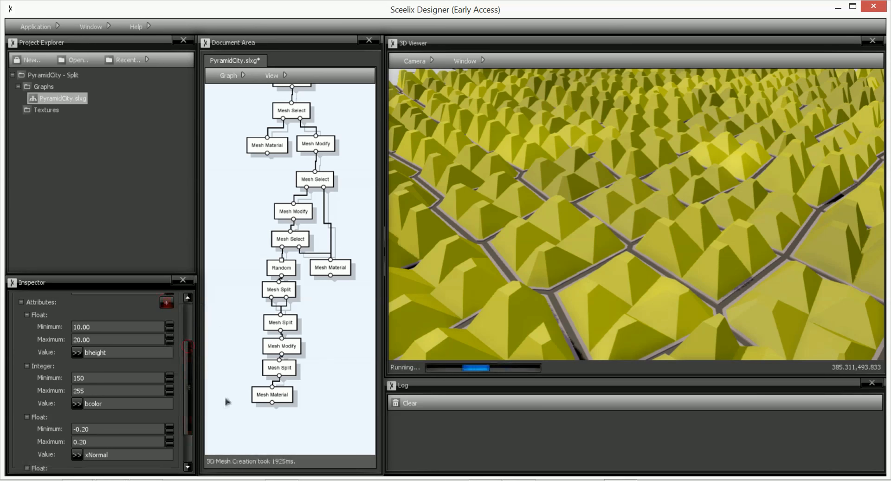
{"action": "scroll", "coordinate": [88, 417], "scroll_direction": "down", "scroll_amount": 3}
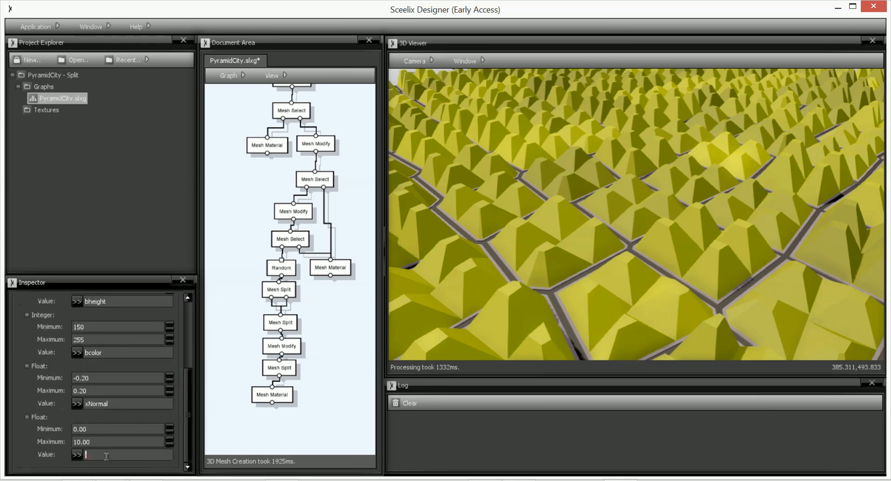
{"action": "left_click", "coordinate": [91, 428]}
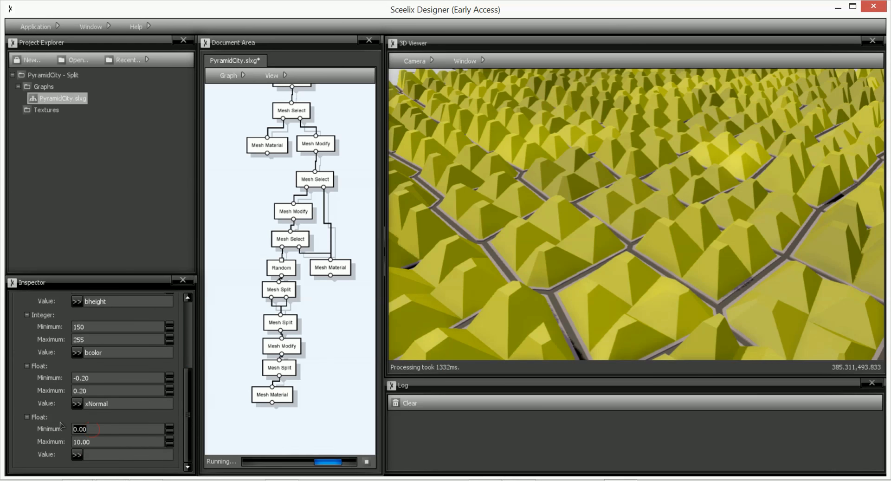
{"action": "type", "text": "-0.2"}
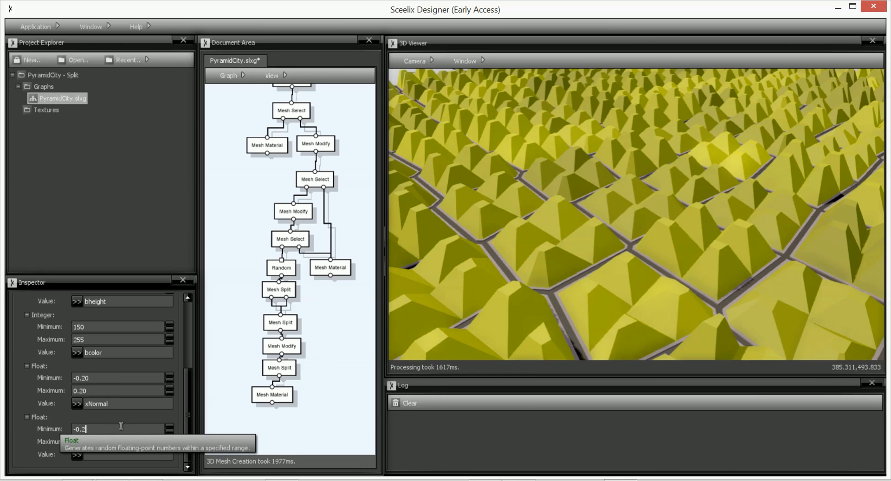
{"action": "left_click", "coordinate": [113, 442]}
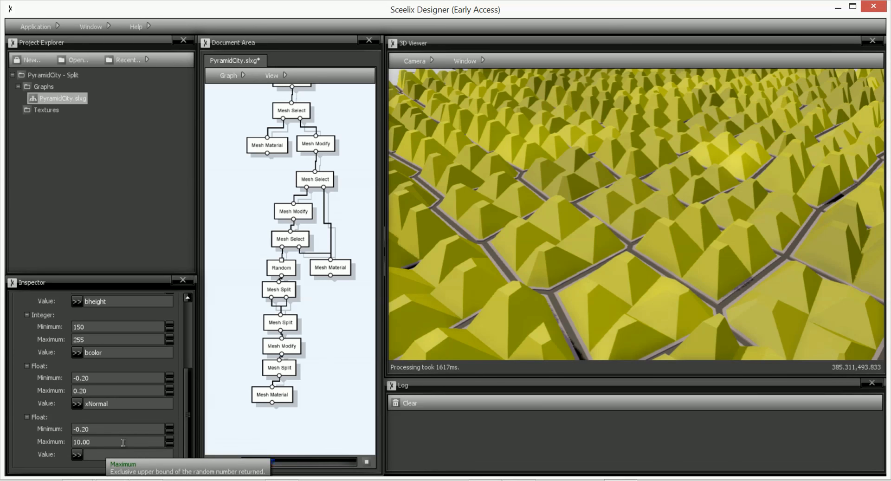
{"action": "key", "text": "BackSpace"}
{"action": "key", "text": "BackSpace"}
{"action": "key", "text": "BackSpace"}
{"action": "key", "text": "BackSpace"}
{"action": "key", "text": "BackSpace"}
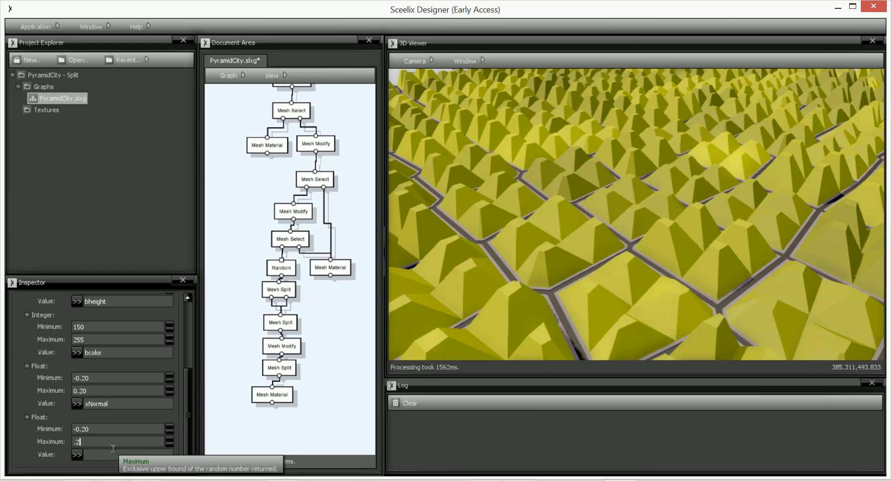
{"action": "type", "text": ".2"}
{"action": "key", "text": "Return"}
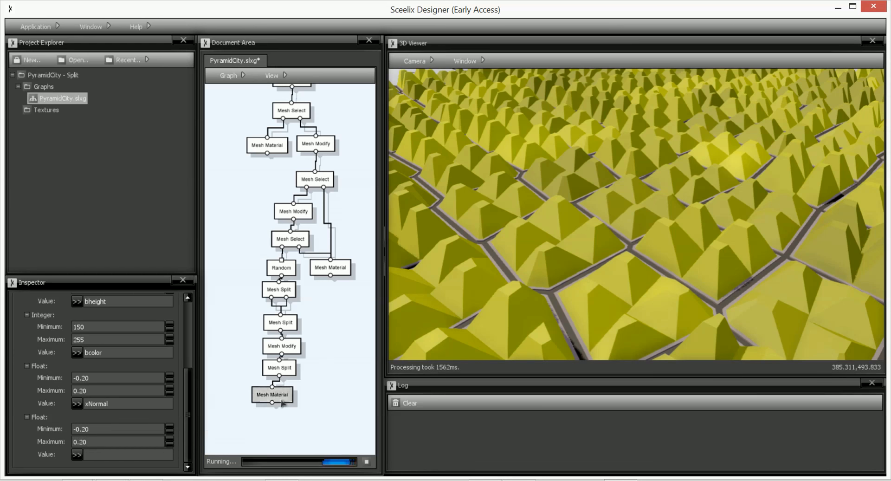
Store the last Float attribute's value in yNormal and save the graph
{"action": "type", "text": "yNor"}
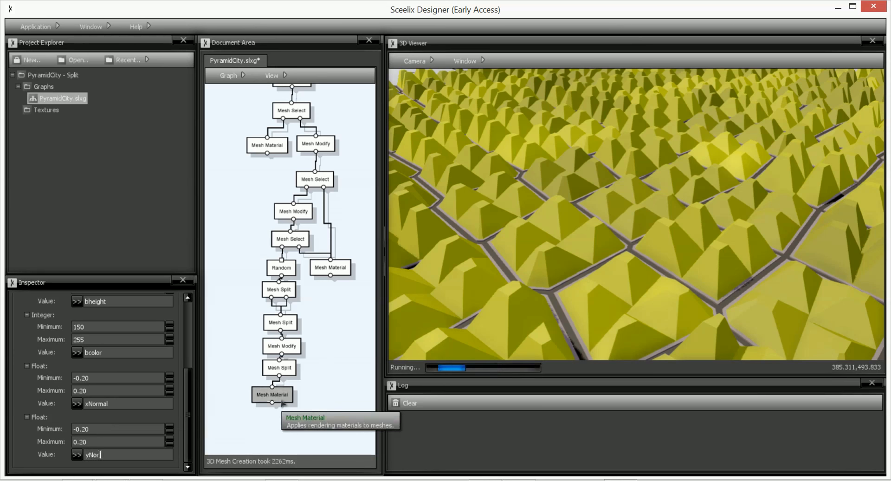
{"action": "type", "text": "mal"}
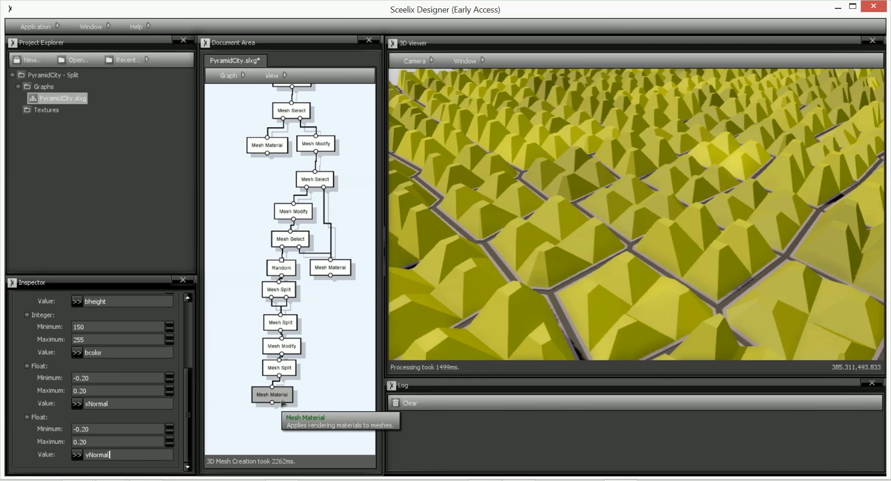
{"action": "left_click", "coordinate": [228, 431]}
{"action": "key", "text": "ctrl+s"}
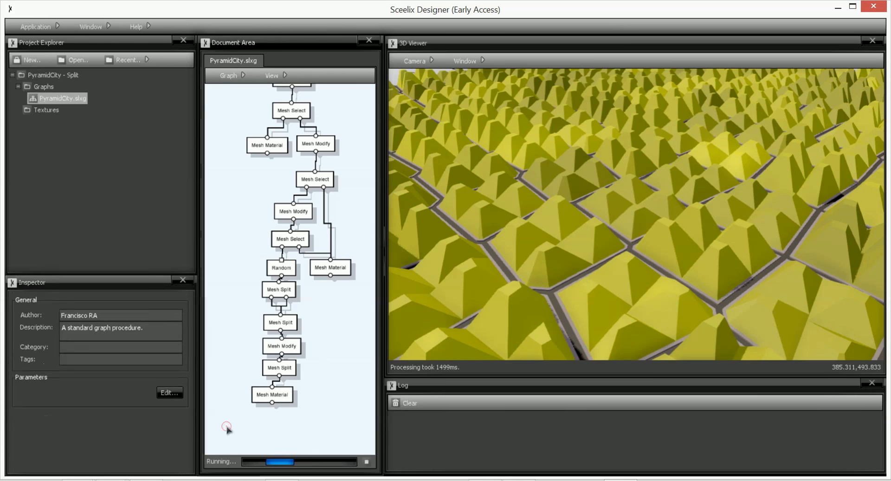
{"action": "left_click", "coordinate": [283, 369]}
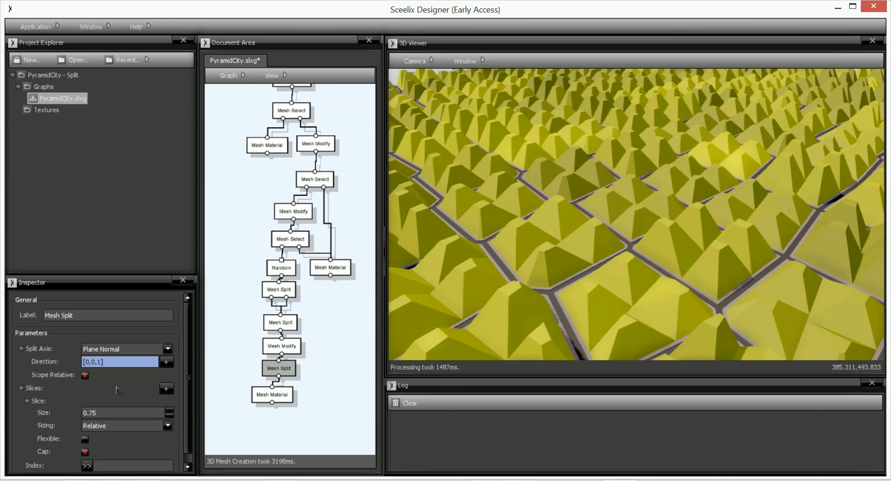
{"action": "key", "text": "BackSpace"}
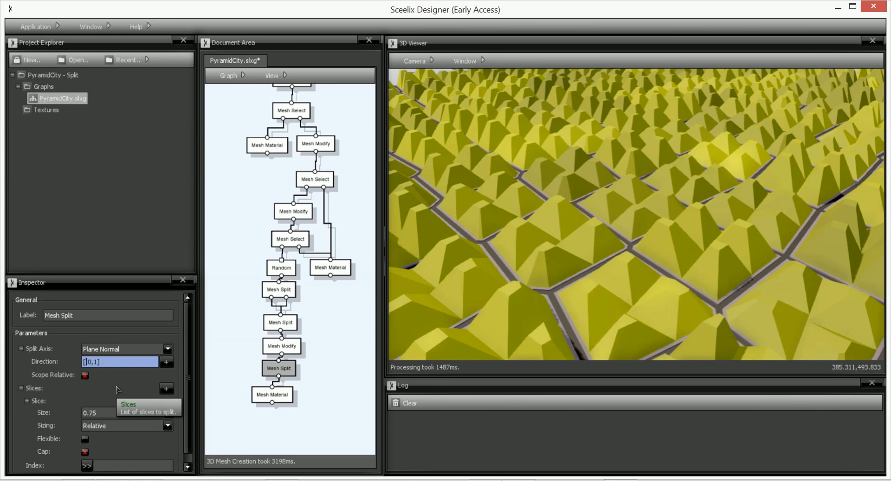
{"action": "type", "text": "@xNormal"}
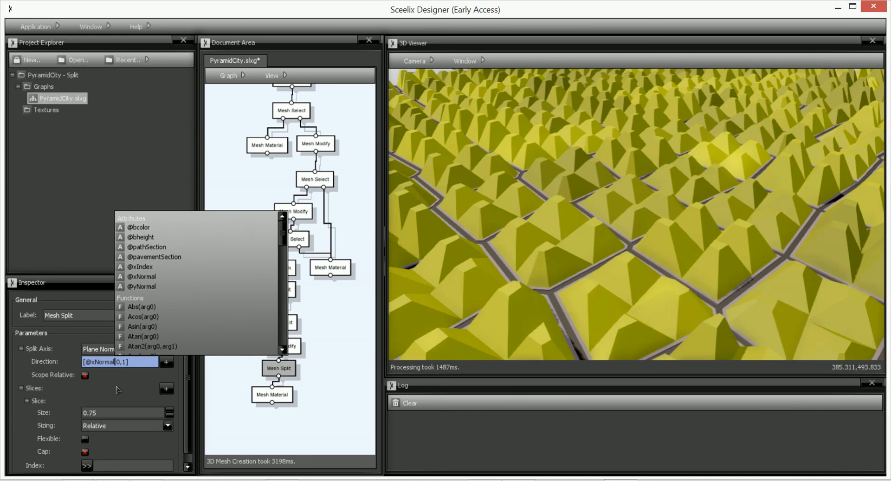
{"action": "key", "text": "Right"}
{"action": "key", "text": "Right"}
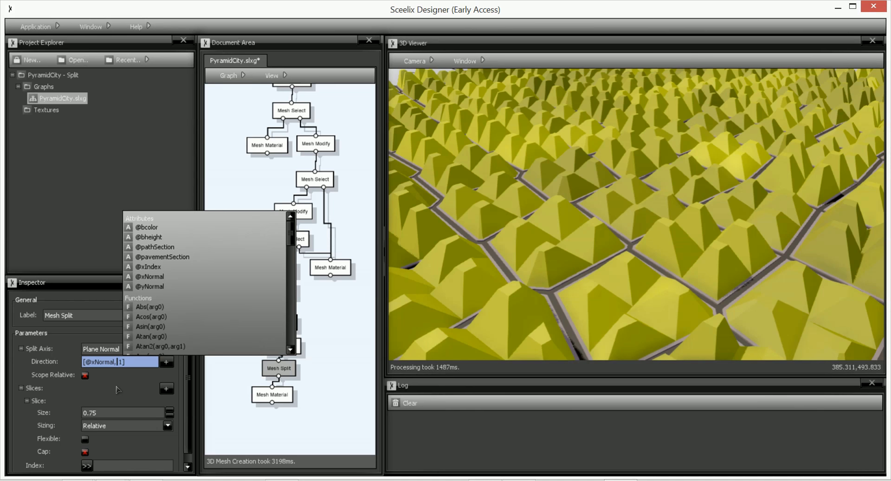
{"action": "type", "text": "@"}
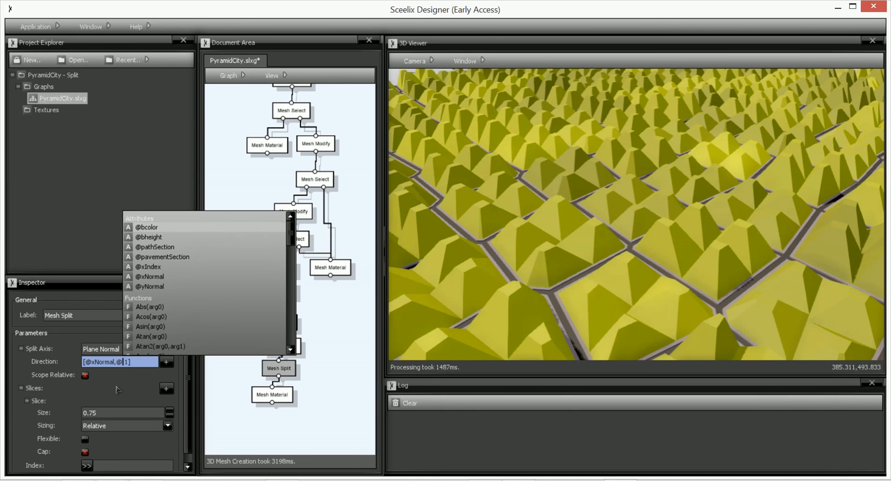
{"action": "type", "text": "yNormal"}
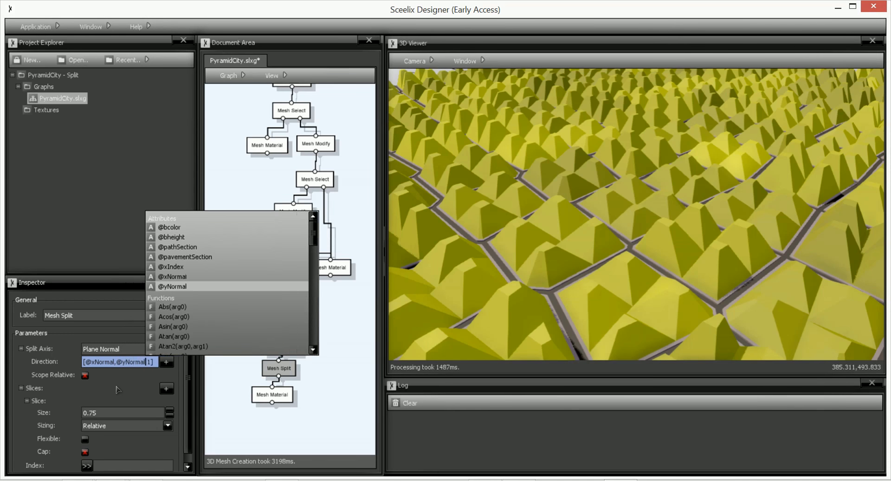
Save the graph and add a Conditional node beside the final Mesh Material node
{"action": "left_click", "coordinate": [228, 389]}
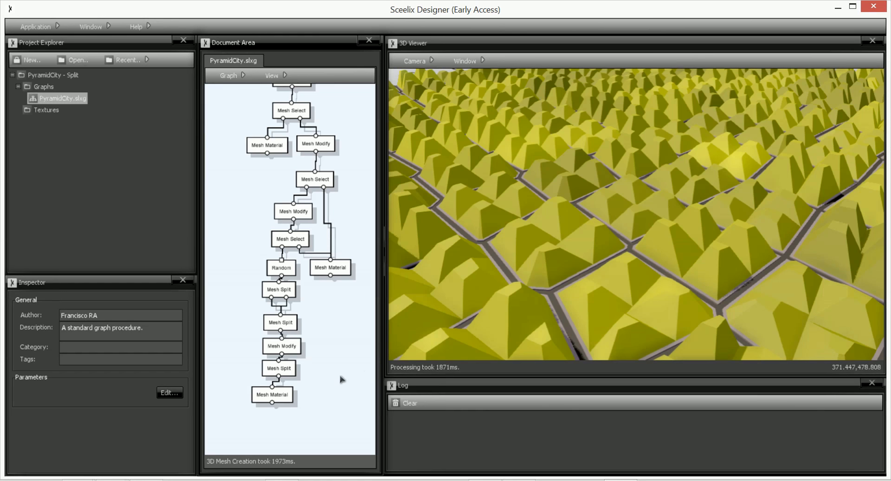
{"action": "right_click", "coordinate": [319, 385]}
{"action": "left_click", "coordinate": [336, 394]}
{"action": "type", "text": "mesh spl"}
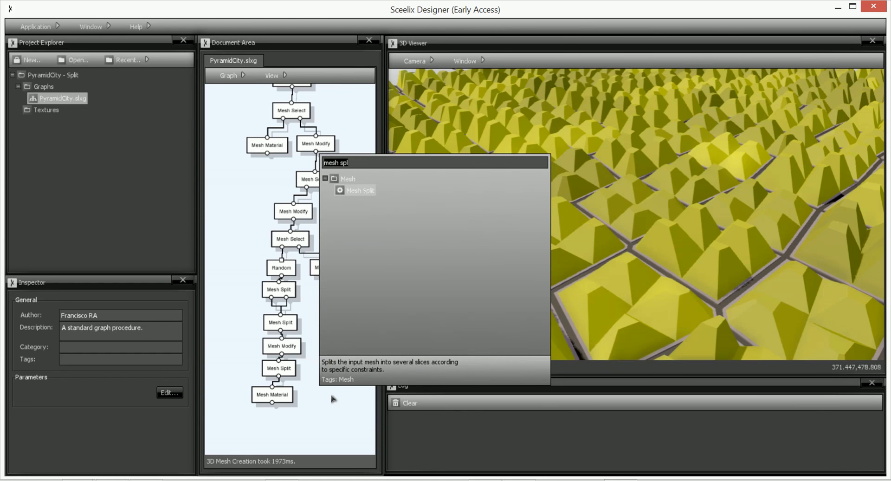
{"action": "type", "text": "con"}
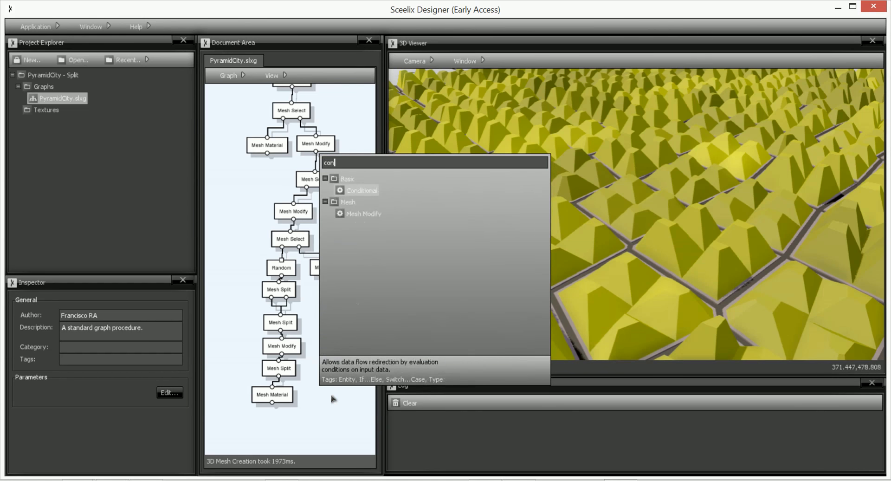
{"action": "type", "text": "fi"}
{"action": "key", "text": "BackSpace"}
{"action": "type", "text": "din"}
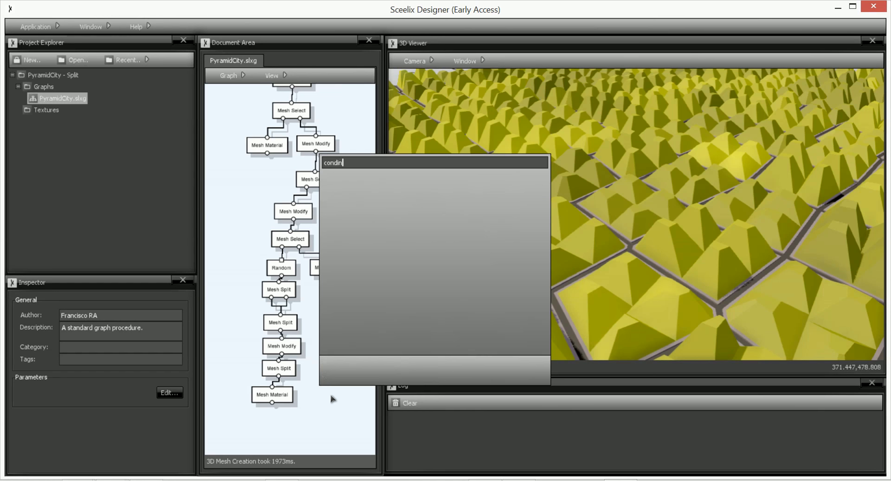
{"action": "key", "text": "BackSpace"}
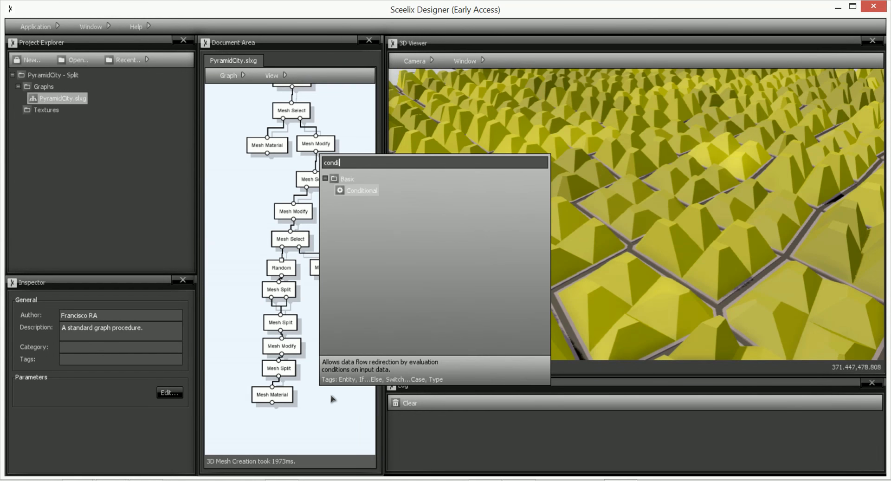
{"action": "key", "text": "Return"}
{"action": "left_click", "coordinate": [340, 398]}
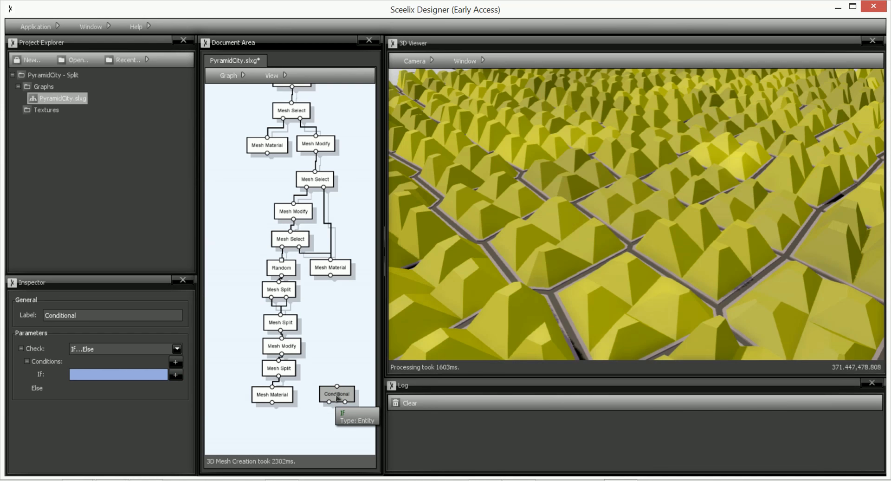
Move the final Mesh Material node down and insert the Conditional node between it and the last Mesh Split
{"action": "left_click_drag", "start_coordinate": [271, 394], "coordinate": [269, 420]}
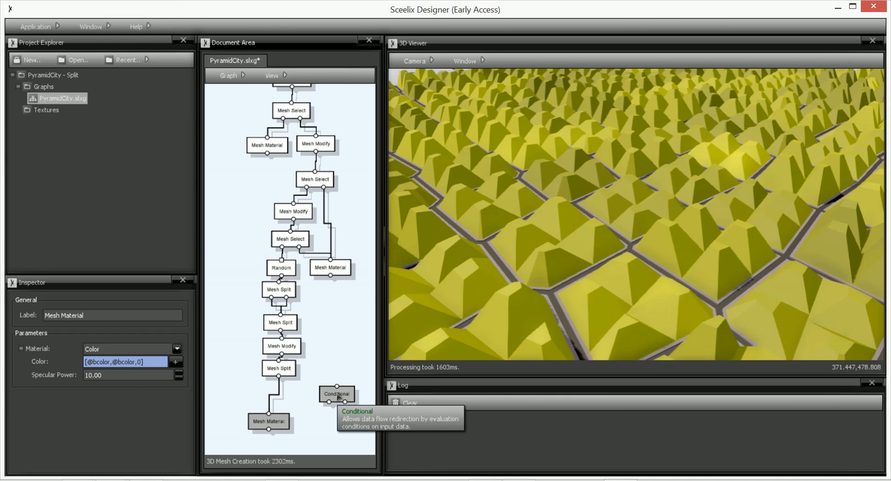
{"action": "left_click_drag", "start_coordinate": [337, 397], "coordinate": [314, 398]}
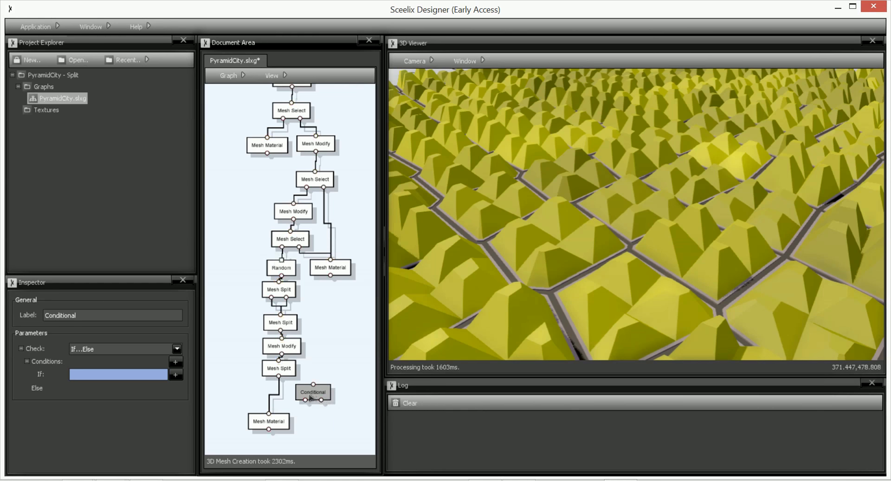
{"action": "left_click_drag", "start_coordinate": [310, 397], "coordinate": [278, 396]}
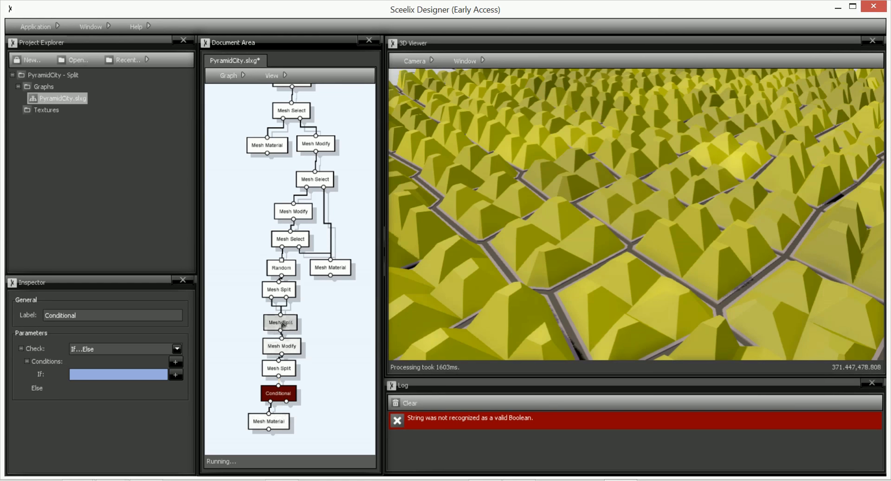
Check the X-axis Mesh Split's index attribute and store the Y-axis Mesh Split's slice index in yIndex
{"action": "left_click", "coordinate": [281, 292]}
{"action": "left_click_drag", "start_coordinate": [189, 366], "coordinate": [188, 415]}
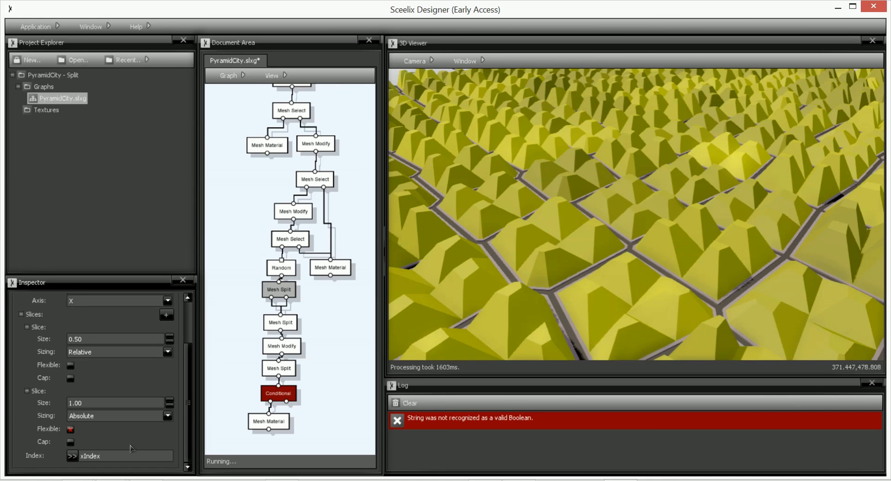
{"action": "left_click", "coordinate": [281, 322]}
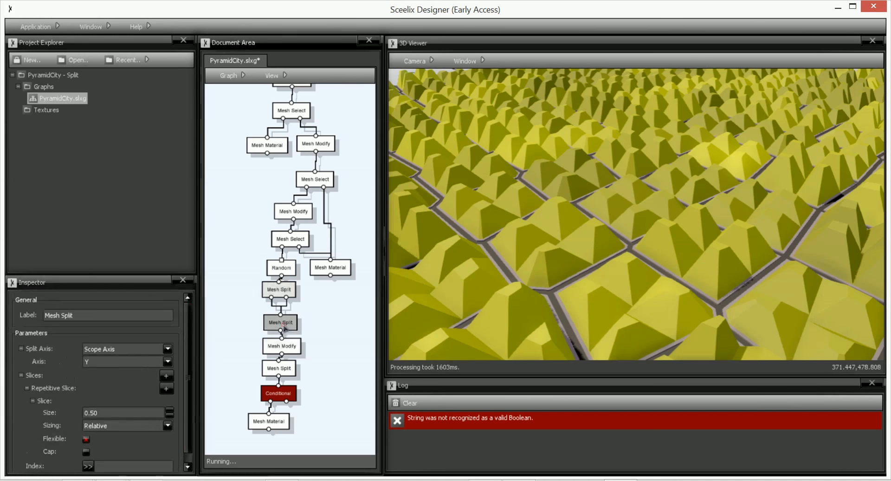
{"action": "scroll", "coordinate": [187, 441], "scroll_direction": "down", "scroll_amount": 1}
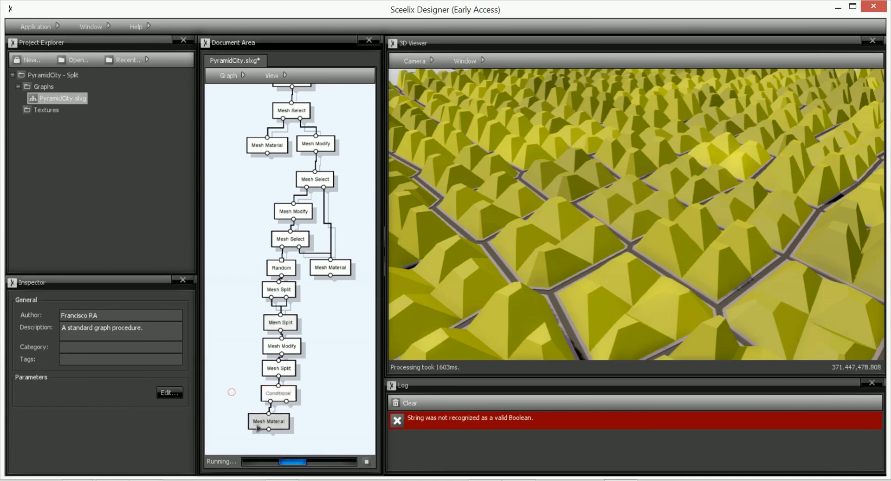
{"action": "left_click", "coordinate": [231, 393]}
{"action": "left_click", "coordinate": [278, 393]}
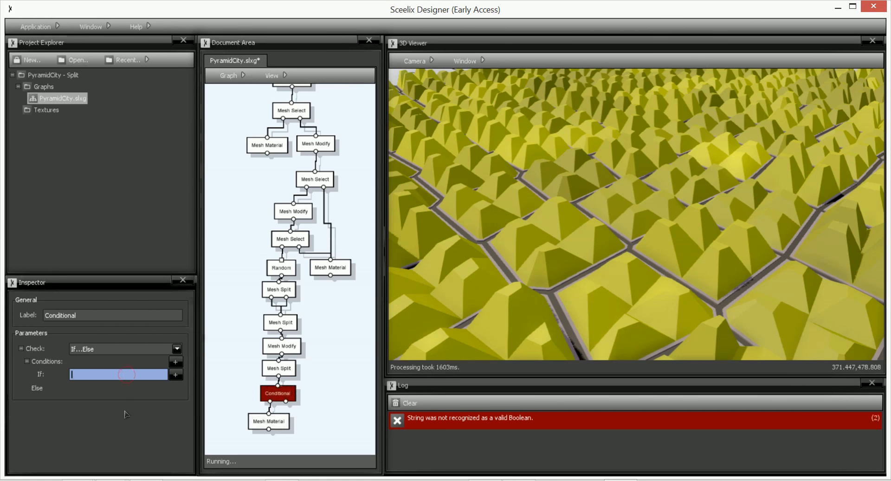
{"action": "type", "text": "@"}
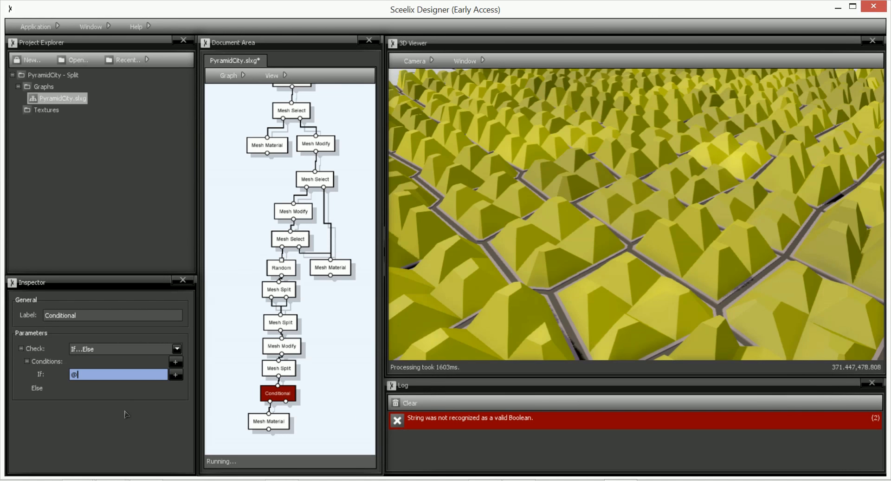
{"action": "type", "text": "xIndex"}
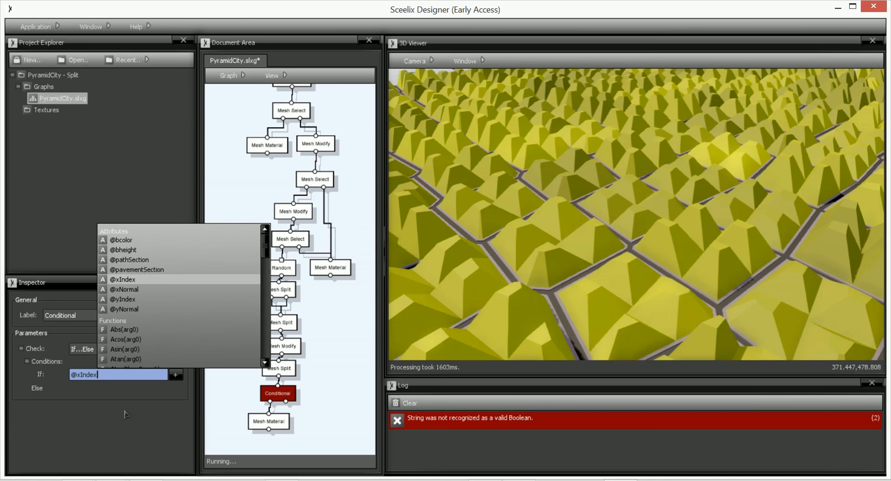
{"action": "type", "text": " =="}
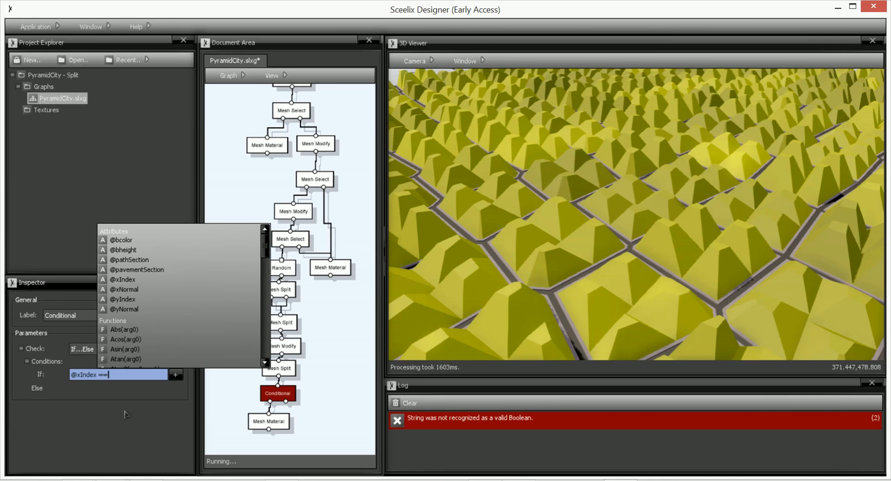
{"action": "type", "text": " 1 &&"}
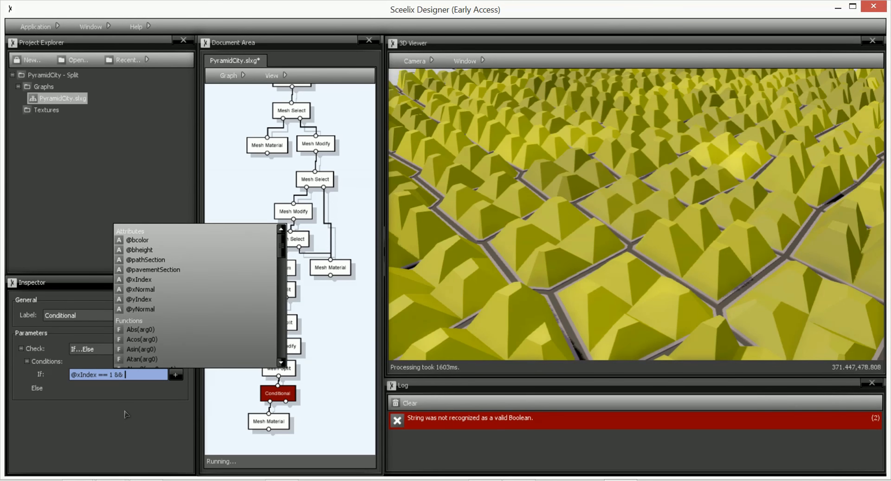
{"action": "type", "text": " @yIndex =="}
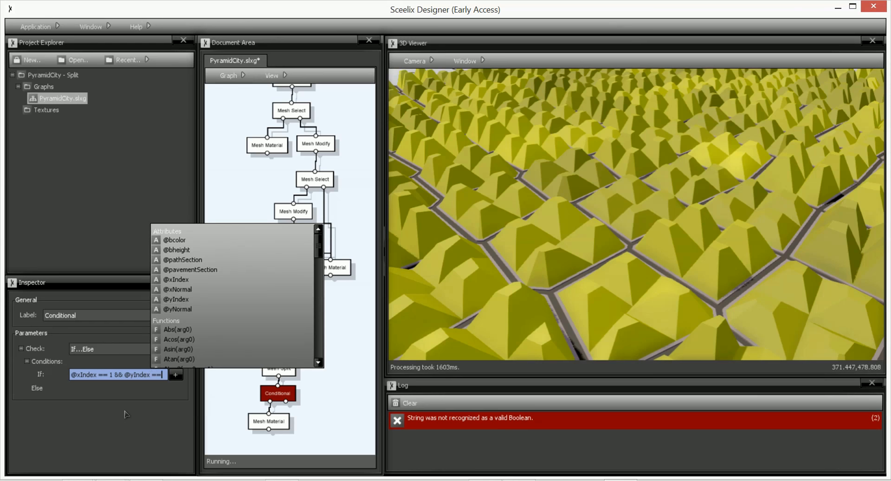
{"action": "type", "text": " 1"}
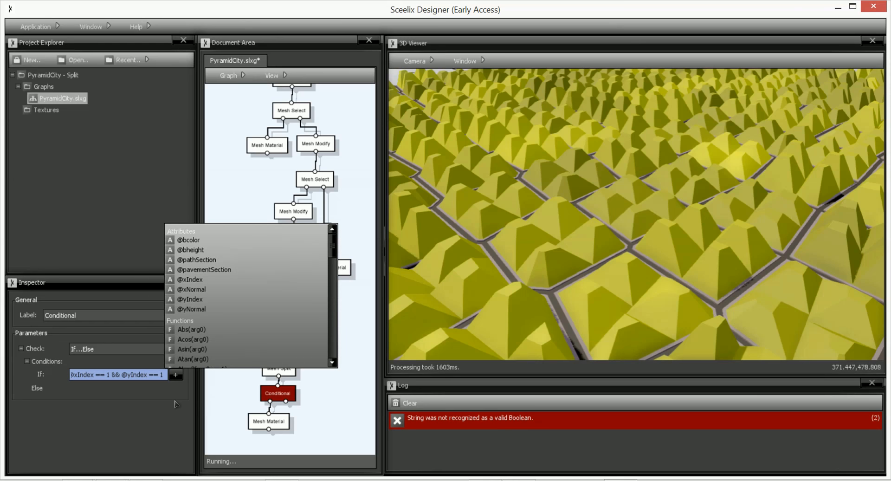
{"action": "left_click", "coordinate": [338, 420]}
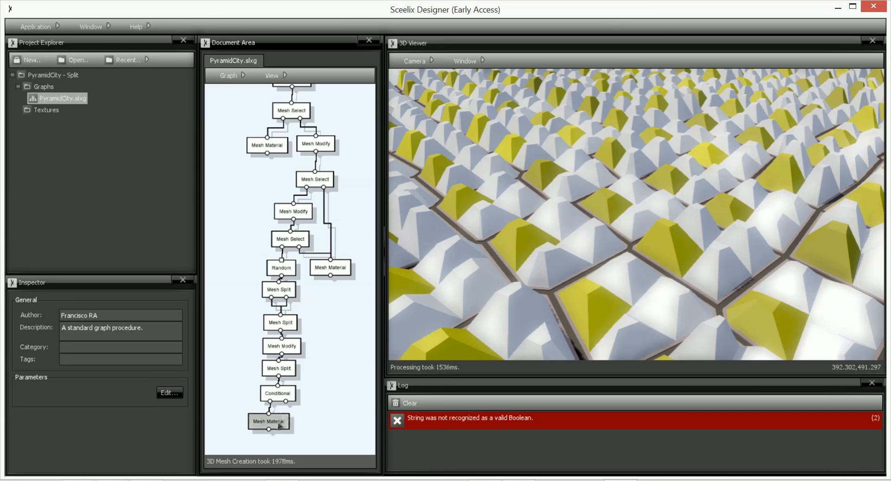
Move the final Mesh Material node aside and reconnect it from the Conditional's If output to its Else output
{"action": "left_click_drag", "start_coordinate": [279, 426], "coordinate": [305, 420]}
{"action": "left_click", "coordinate": [271, 410]}
{"action": "key", "text": "Delete"}
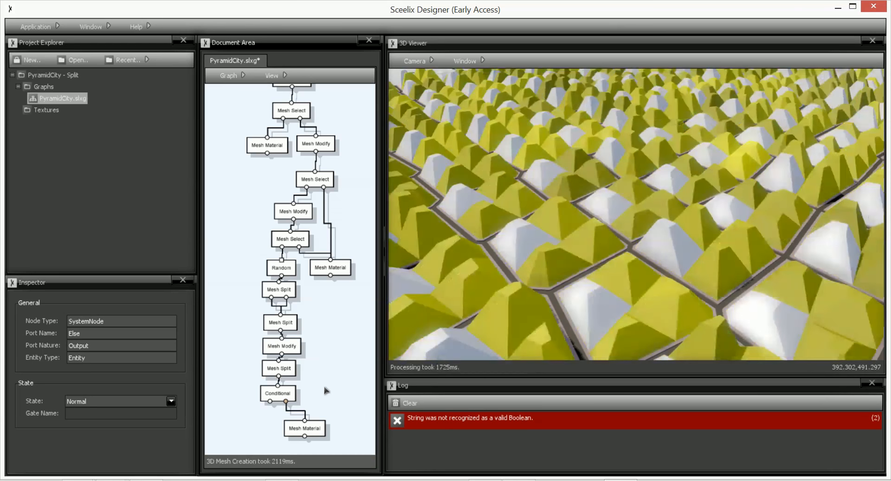
Add a new Mesh Material node and place it below the Conditional node, on the If output's side
{"action": "right_click", "coordinate": [324, 397]}
{"action": "left_click", "coordinate": [344, 404]}
{"action": "type", "text": "condi"}
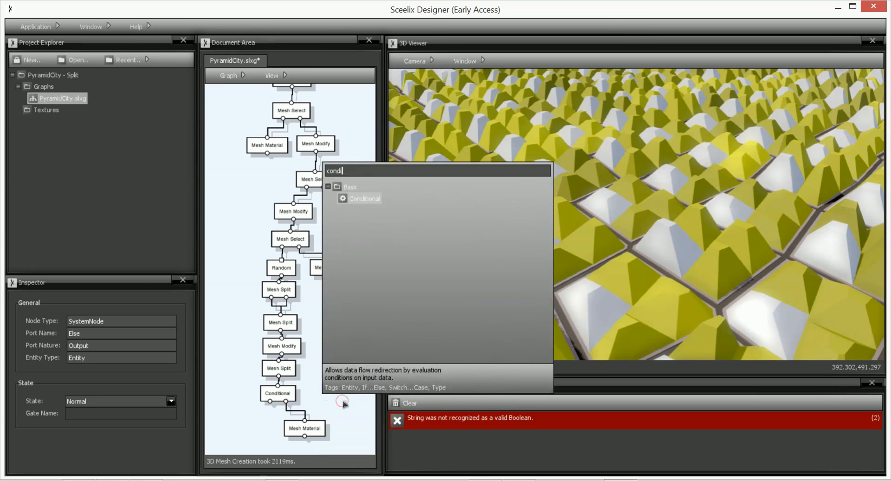
{"action": "key", "text": "ctrl+a"}
{"action": "type", "text": "me"}
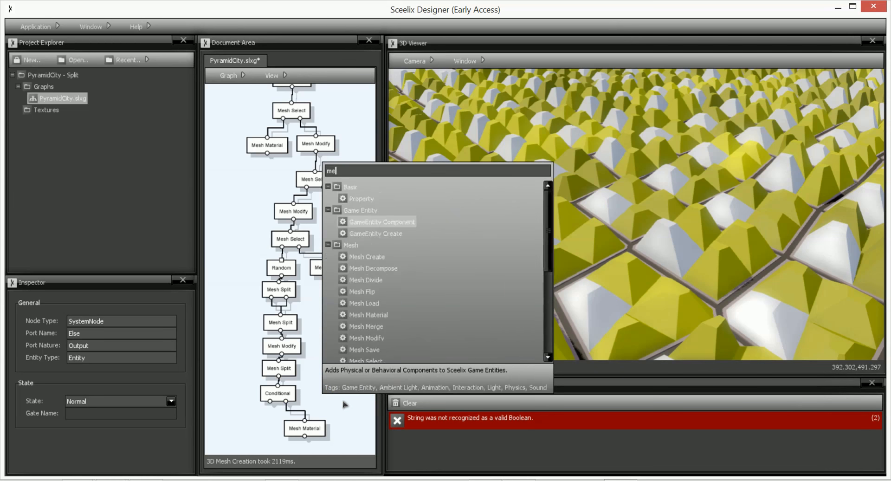
{"action": "type", "text": "sh mat"}
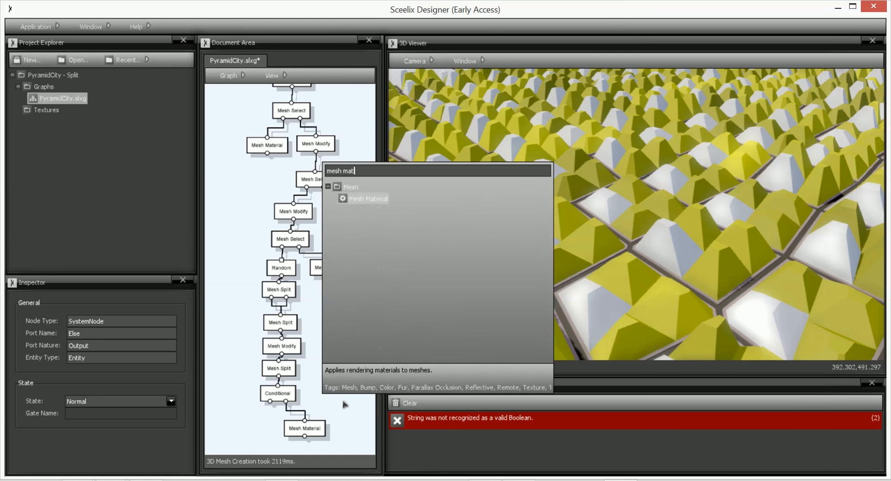
{"action": "key", "text": "Return"}
{"action": "left_click_drag", "start_coordinate": [343, 402], "coordinate": [235, 433]}
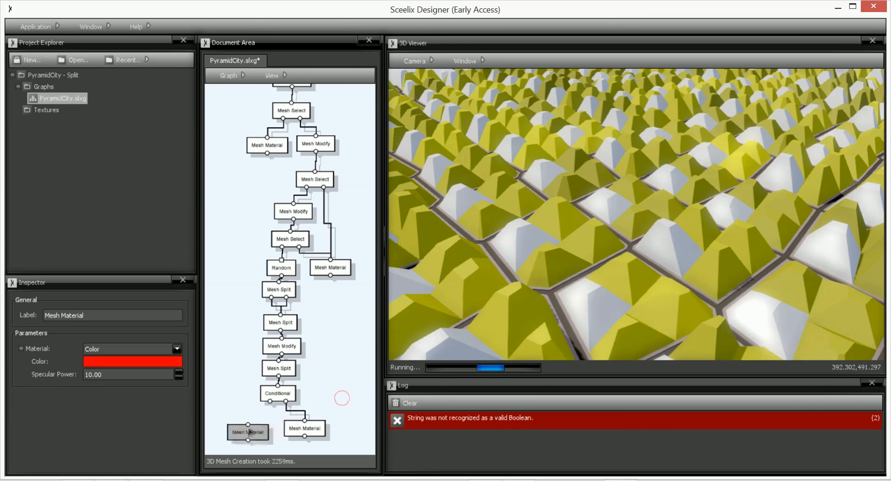
Switch the new Mesh Material's Color parameter to an expression and delete the node
{"action": "left_click", "coordinate": [109, 351]}
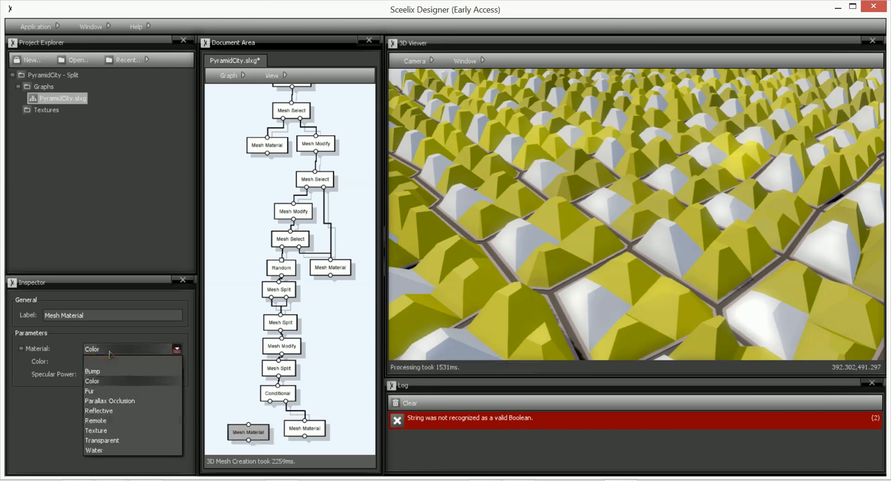
{"action": "left_click", "coordinate": [109, 351]}
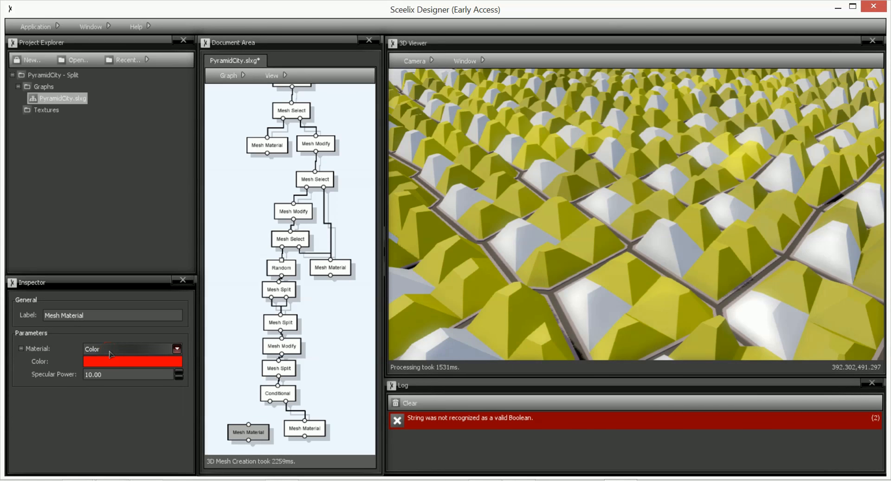
{"action": "right_click", "coordinate": [46, 366]}
{"action": "left_click", "coordinate": [62, 376]}
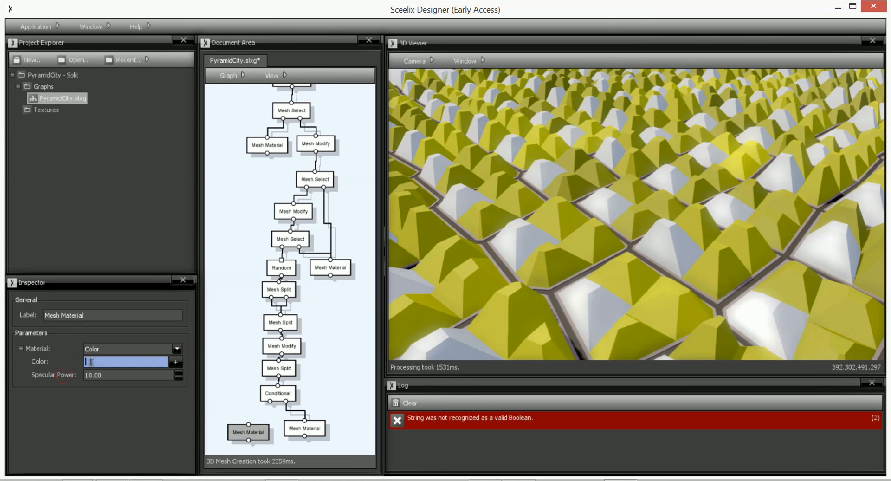
{"action": "left_click", "coordinate": [254, 429]}
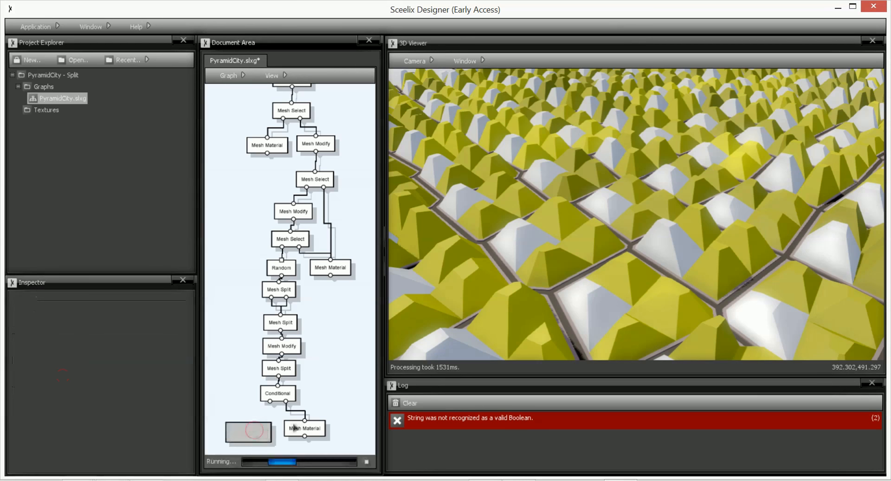
Duplicate the Mesh Material node on the Else output and connect the copy to the Conditional's If output
{"action": "left_click", "coordinate": [307, 427]}
{"action": "key", "text": "ctrl+c"}
{"action": "key", "text": "ctrl+v"}
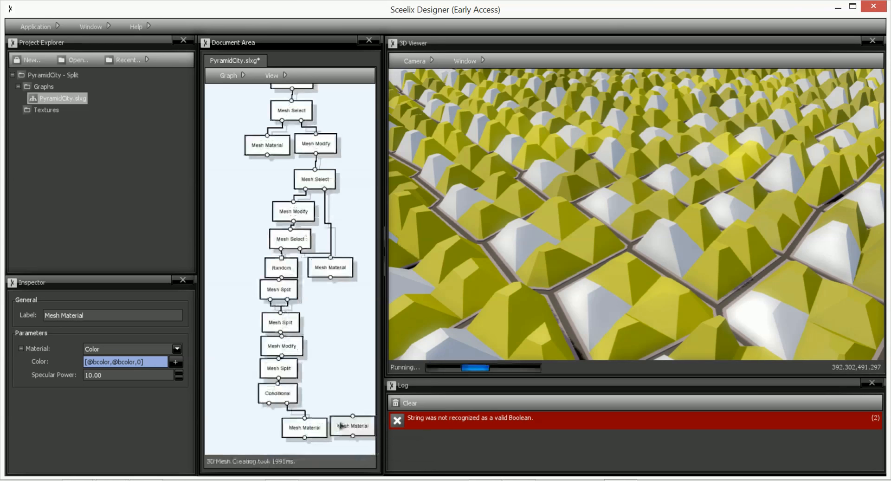
{"action": "left_click_drag", "start_coordinate": [340, 426], "coordinate": [254, 417]}
{"action": "left_click", "coordinate": [254, 425]}
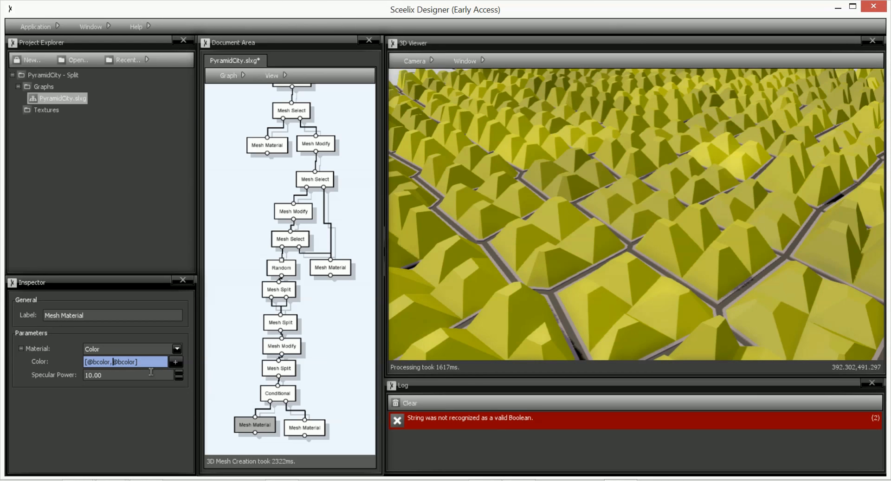
{"action": "type", "text": "0,"}
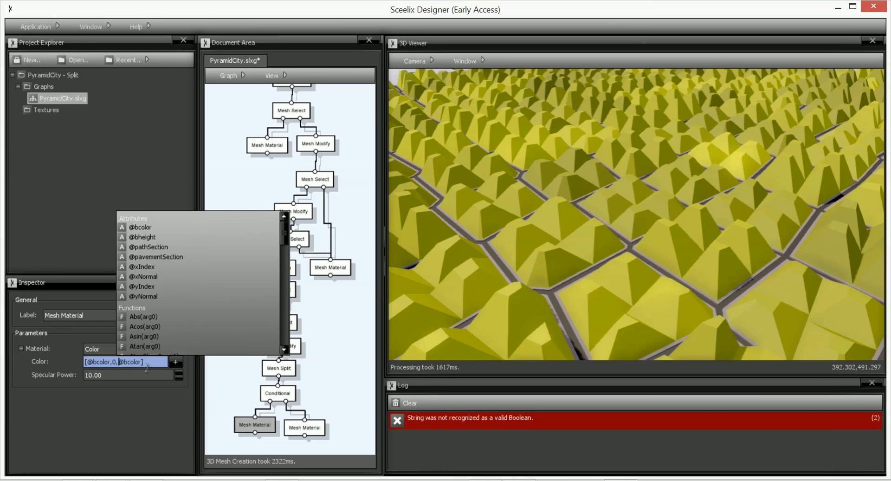
{"action": "left_click", "coordinate": [324, 365]}
Save the graph and clear the log
{"action": "key", "text": "ctrl+s"}
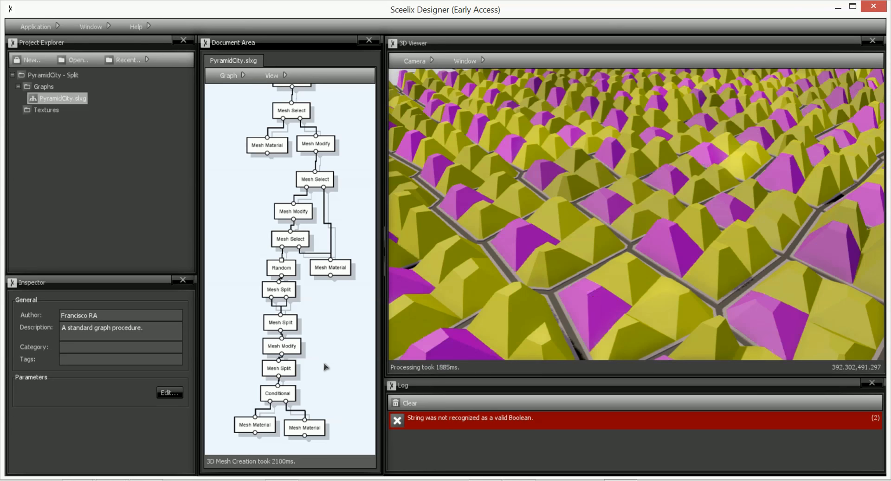
{"action": "left_click", "coordinate": [409, 403]}
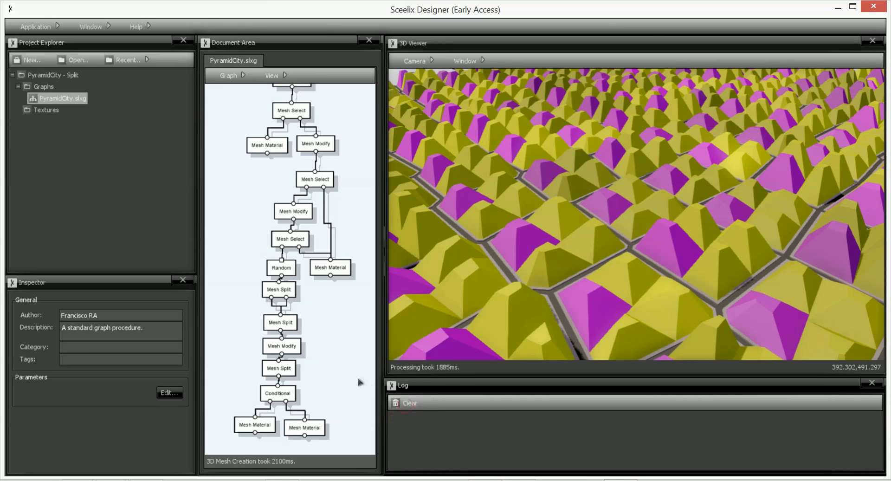